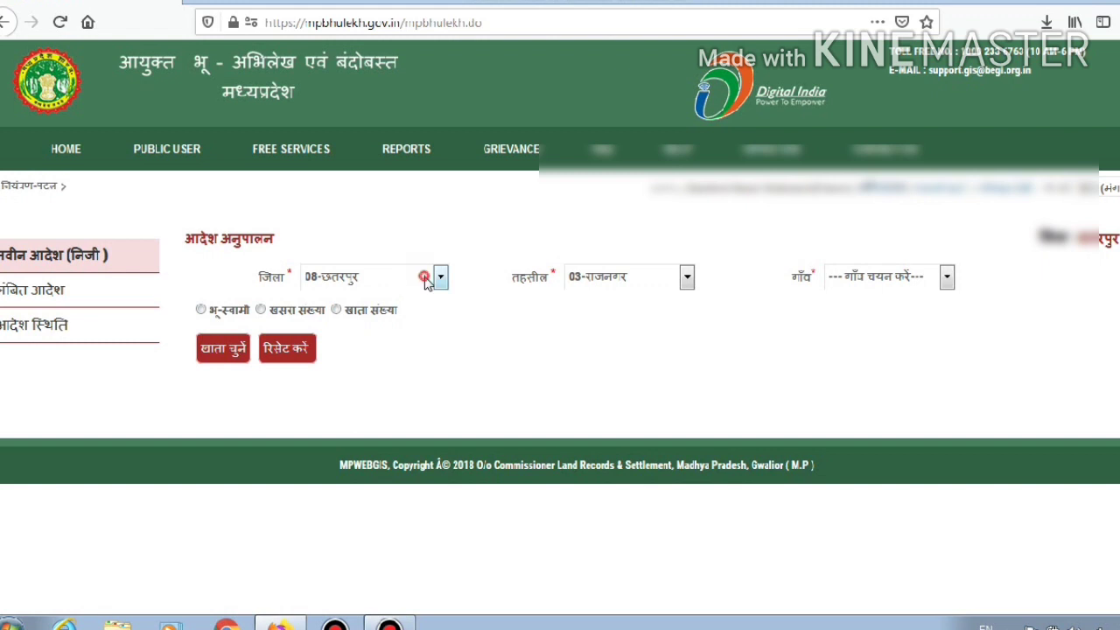
Choose village 131 - राजगढ under district 08-छतरपुर and tehsil 03-राजनगर, and set the lookup to खाता संख्या
left_click(425, 279)
left_click(440, 280)
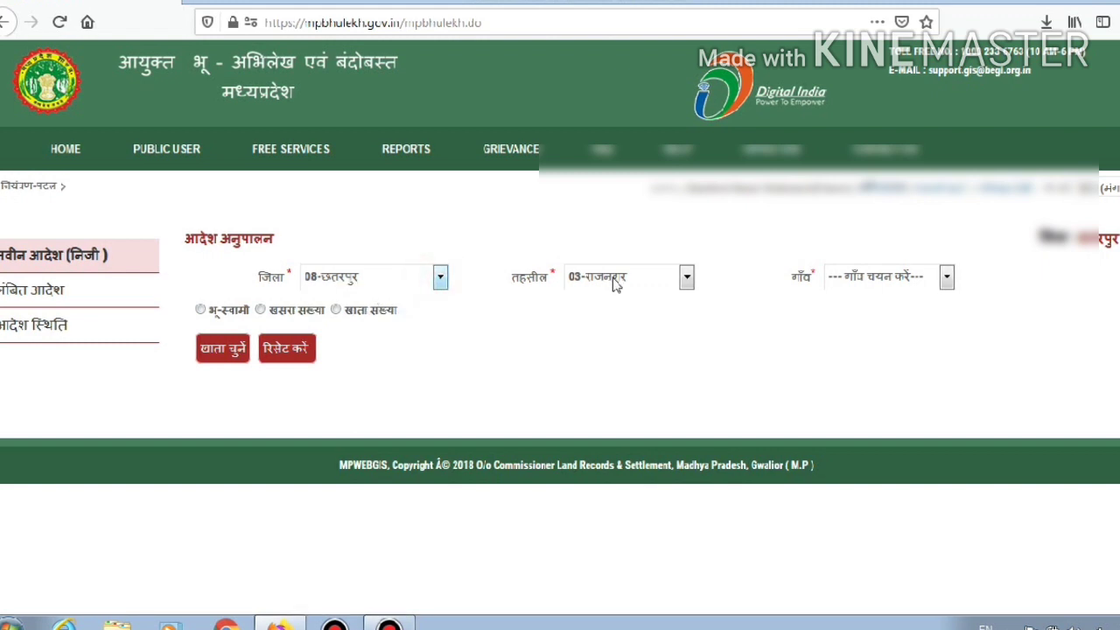
left_click(855, 278)
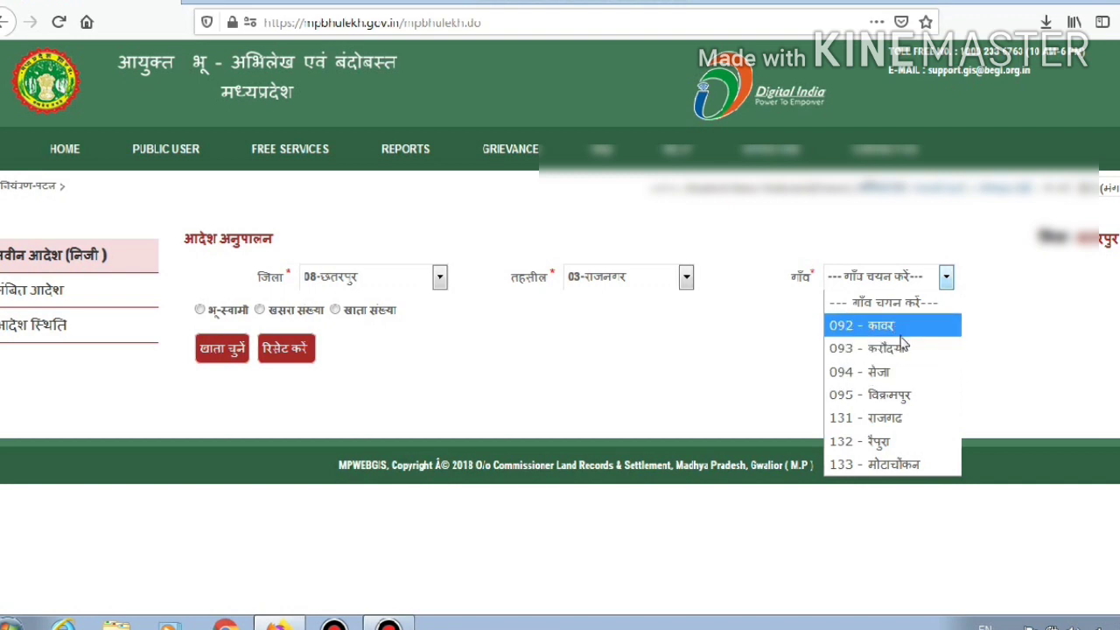
left_click(934, 427)
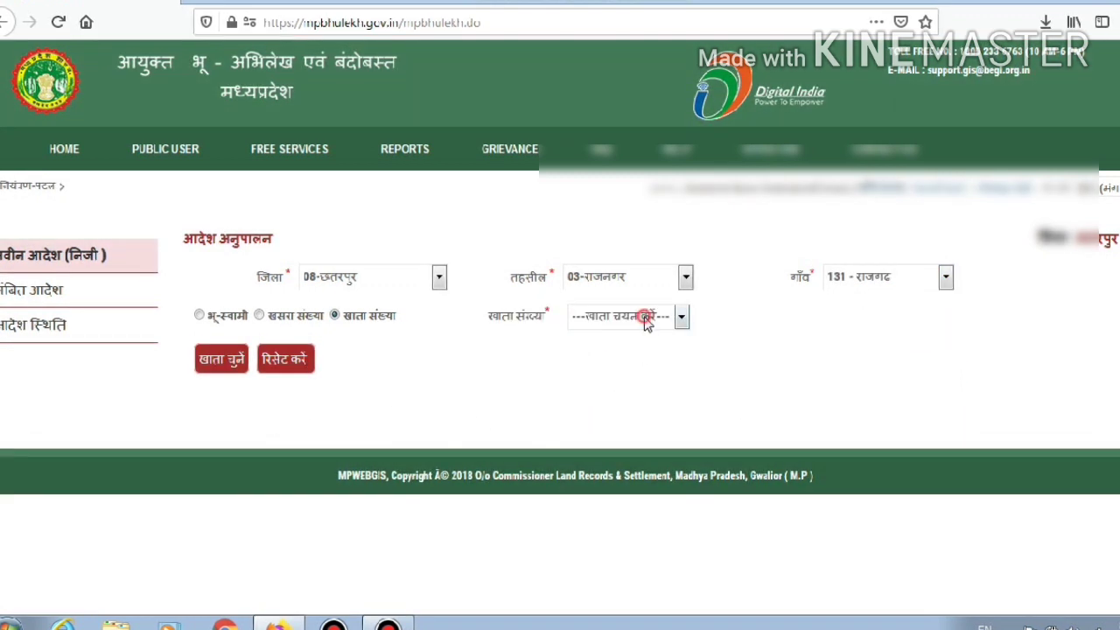
Browse the खाता संख्या list of village 131 - राजगढ for the required khata
left_click(643, 317)
scroll(627, 393, "down", 5)
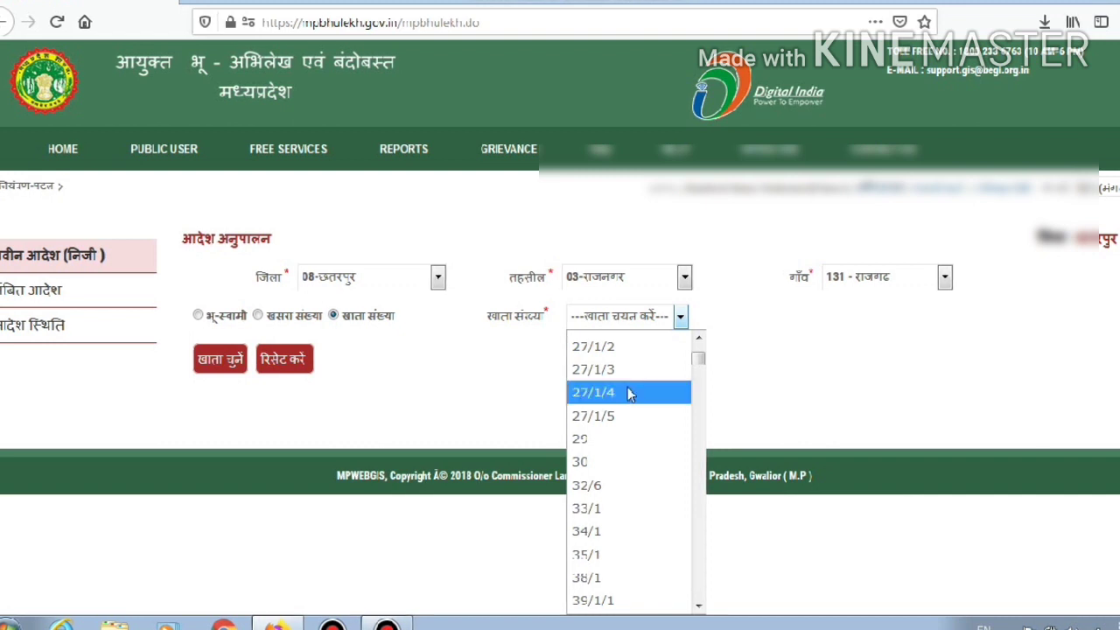
key("1")
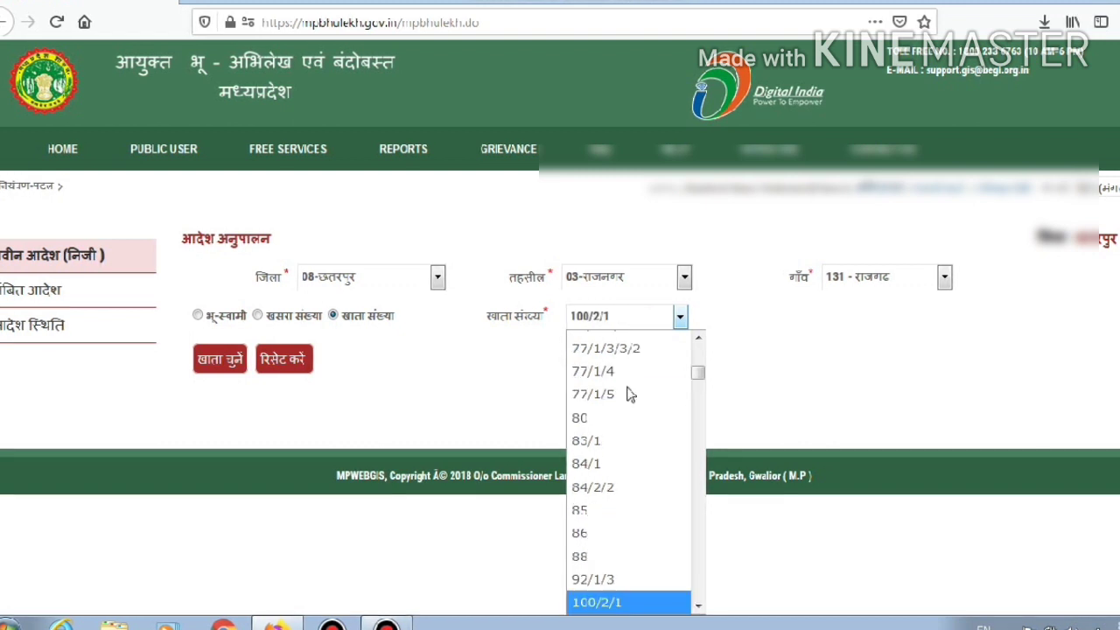
key("8")
key("5")
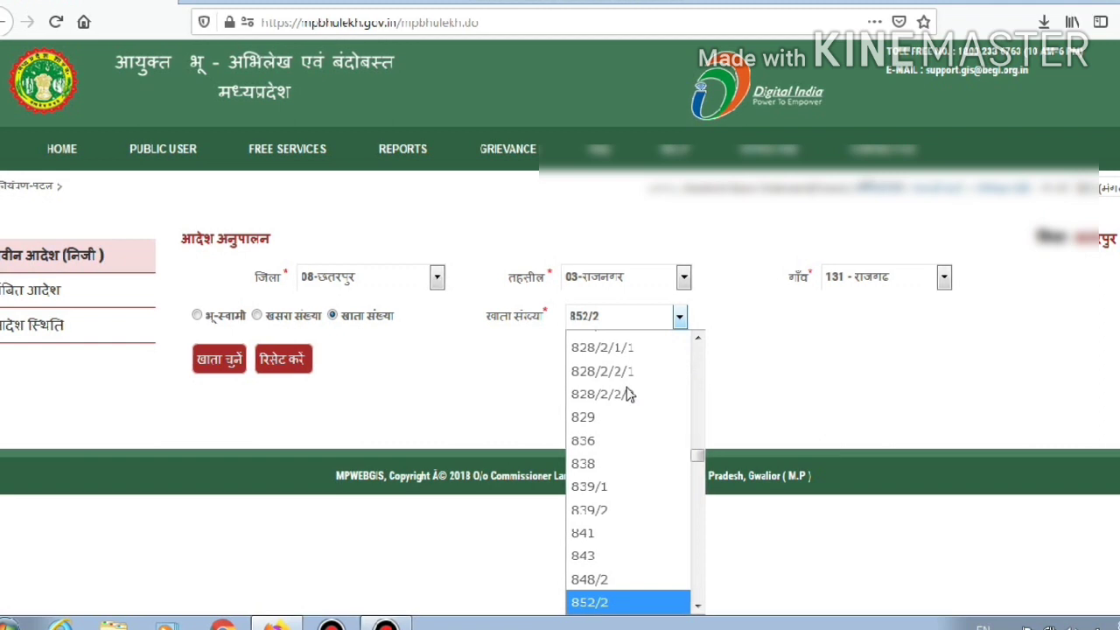
left_click(697, 607)
left_click_drag(697, 607, 697, 607)
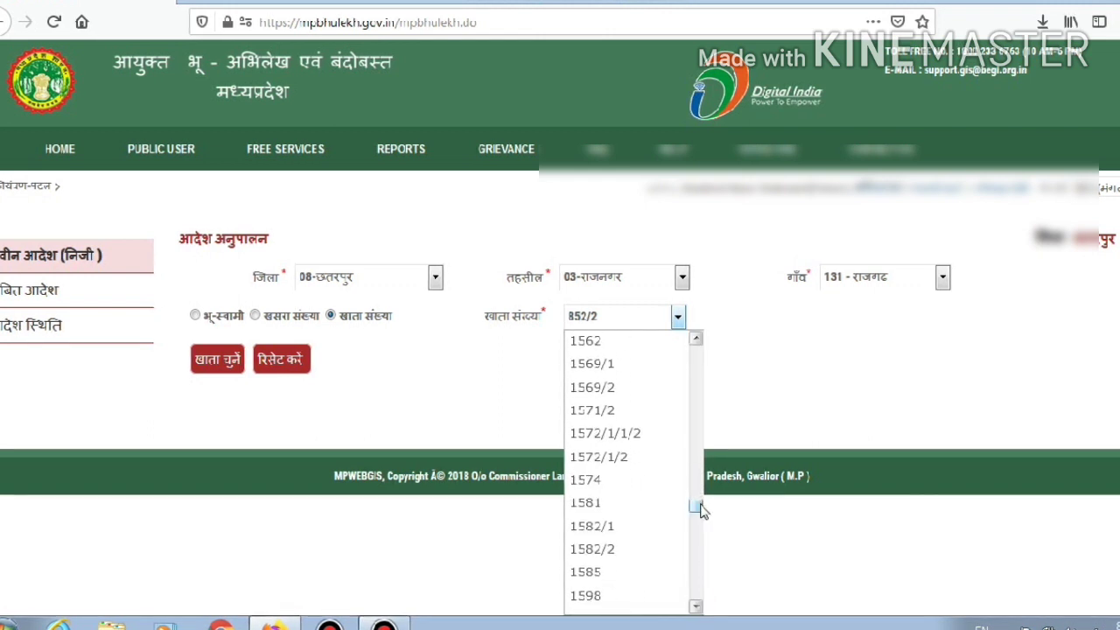
left_click_drag(700, 510, 694, 537)
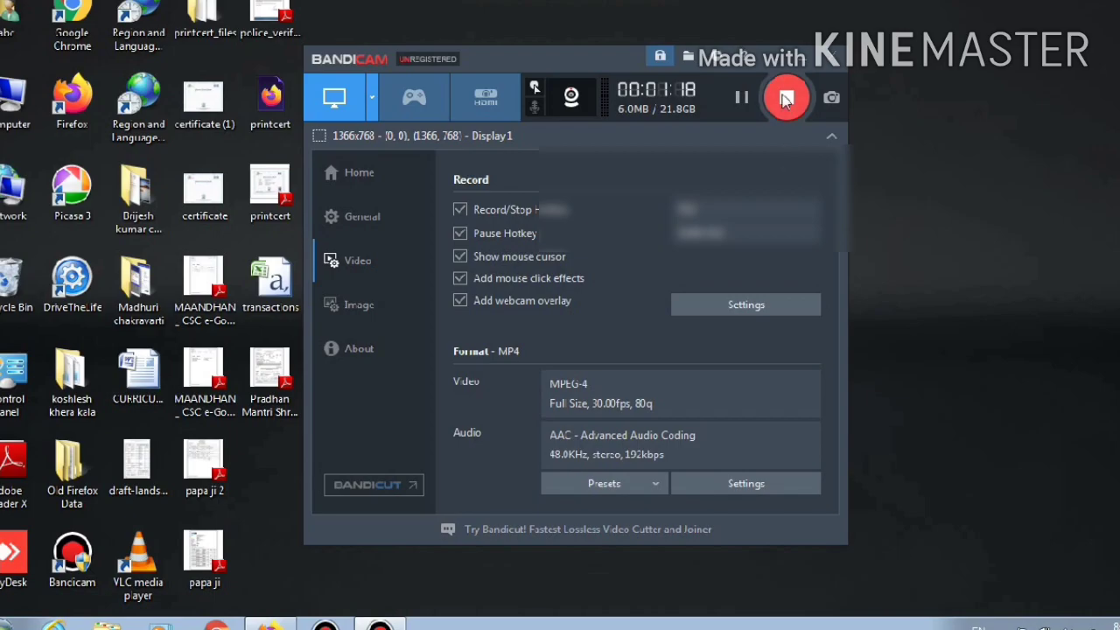
left_click(785, 98)
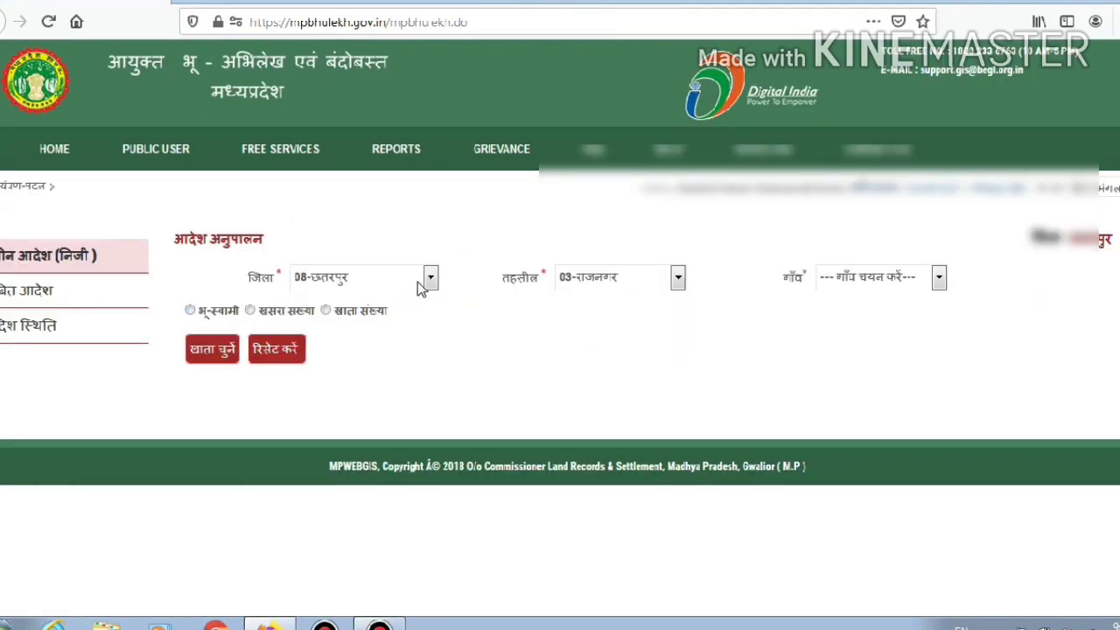
Select village 131 - राजगढ in the order compliance form and look up the land record by खाता संख्या
left_click(938, 277)
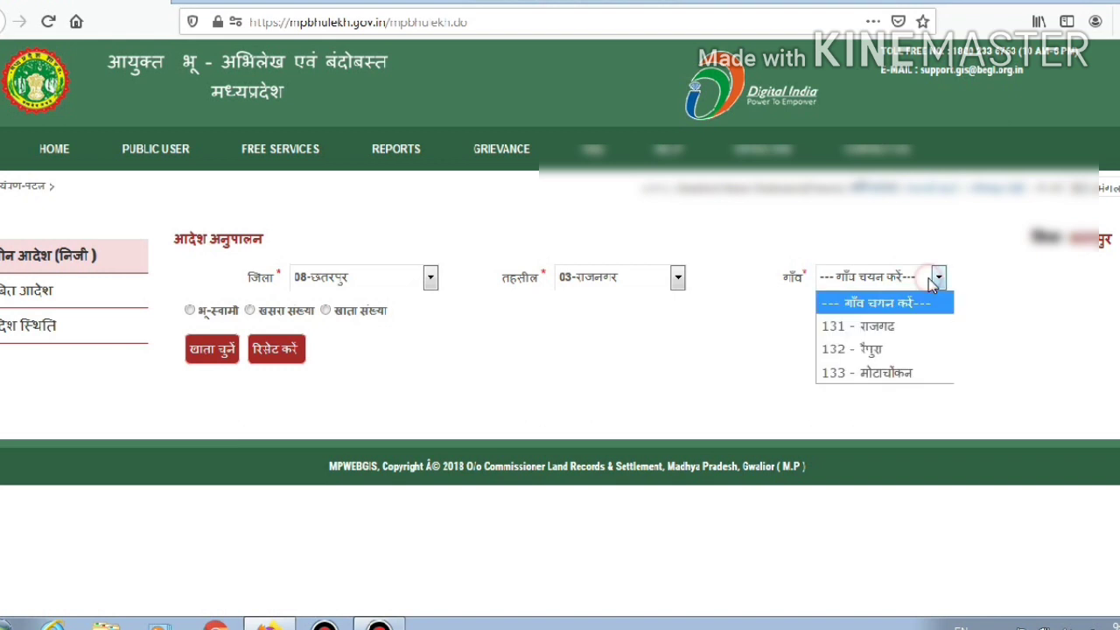
left_click(904, 323)
left_click(326, 309)
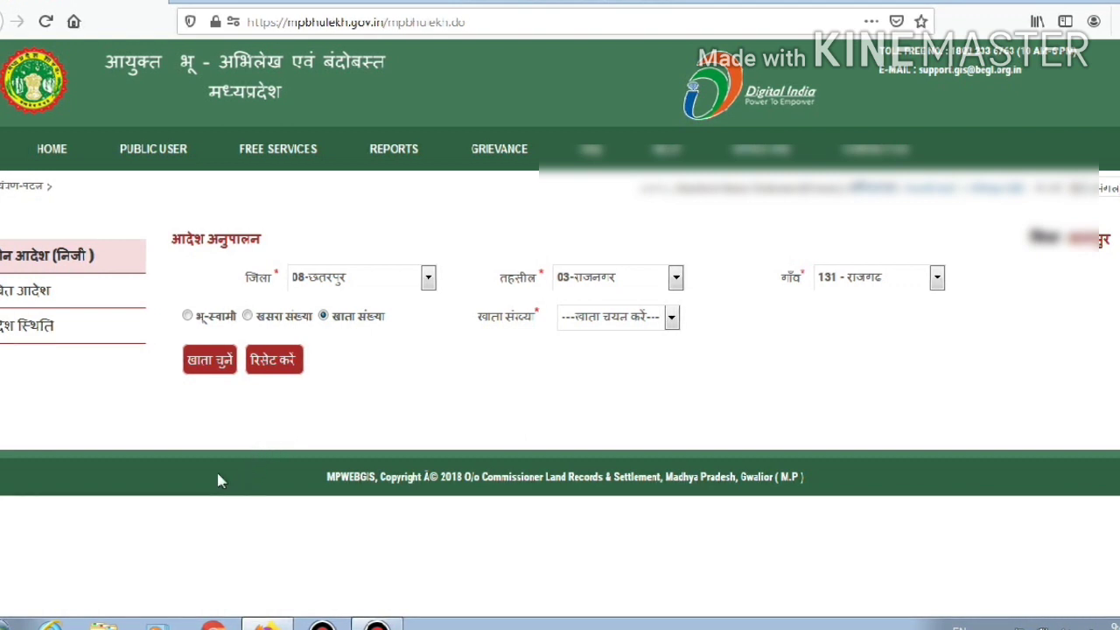
Select khata 1608 and load its landowner and khasra details
left_click(629, 321)
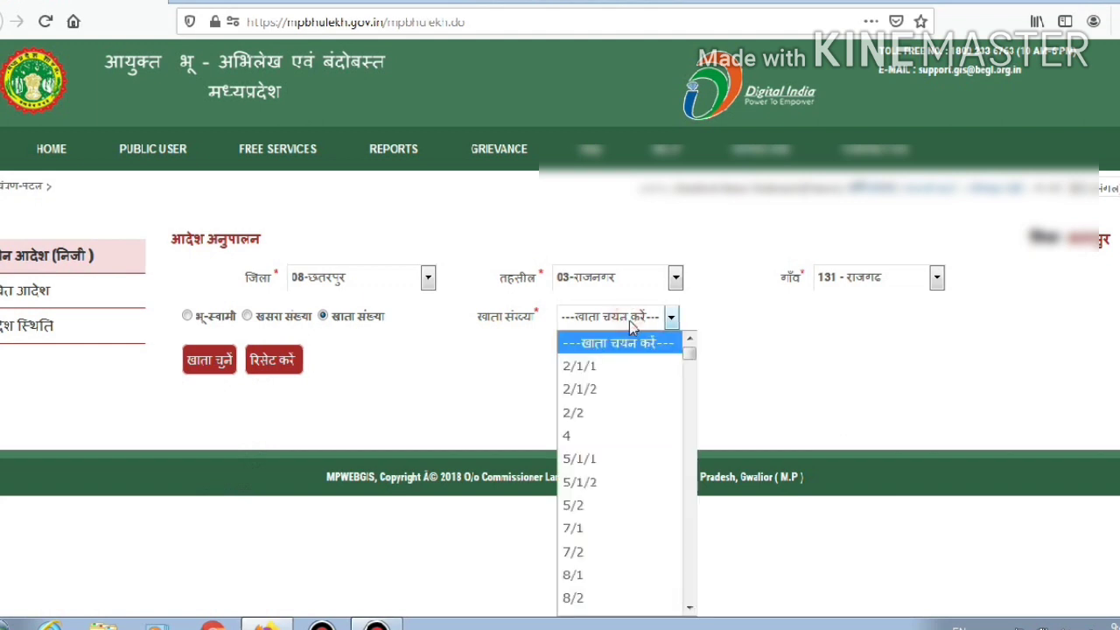
scroll(617, 425, "down", 15)
scroll(617, 437, "down", 20)
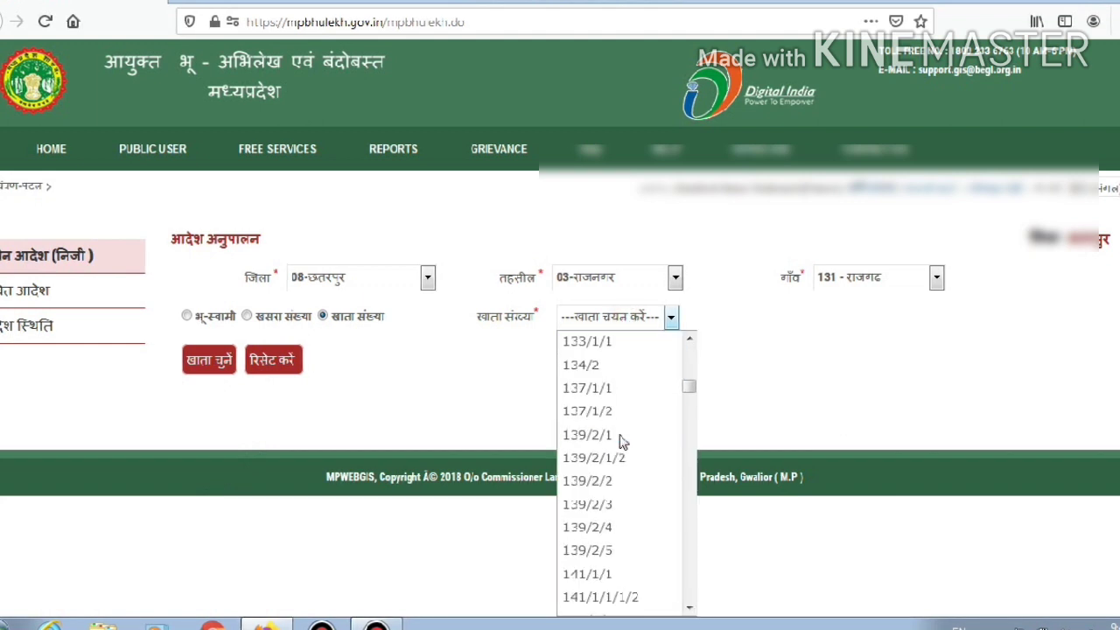
scroll(596, 477, "down", 3)
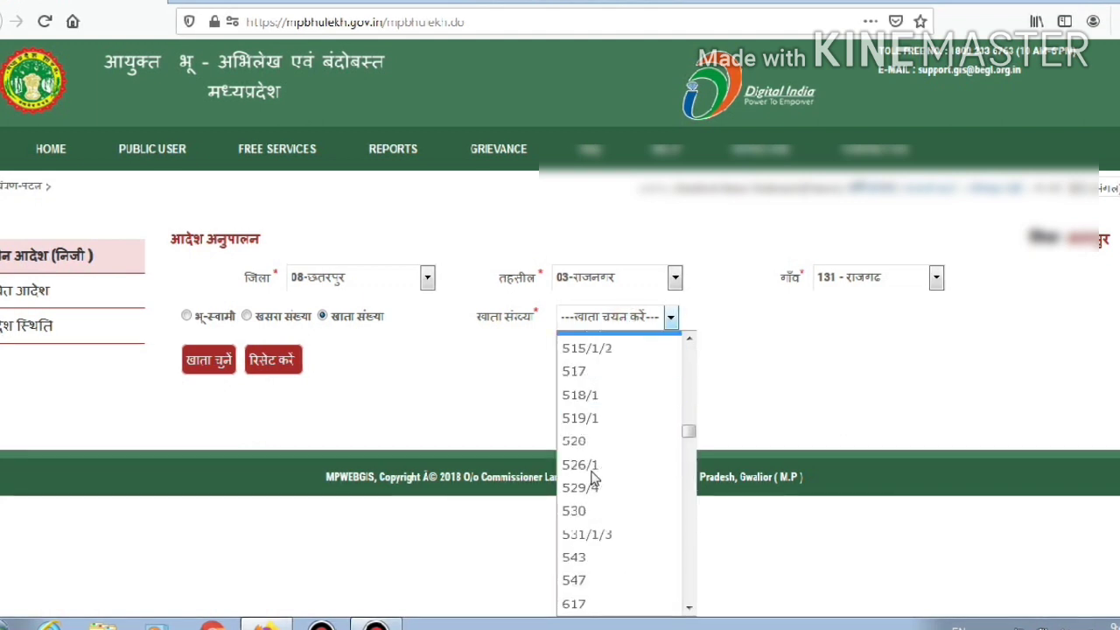
type("1608")
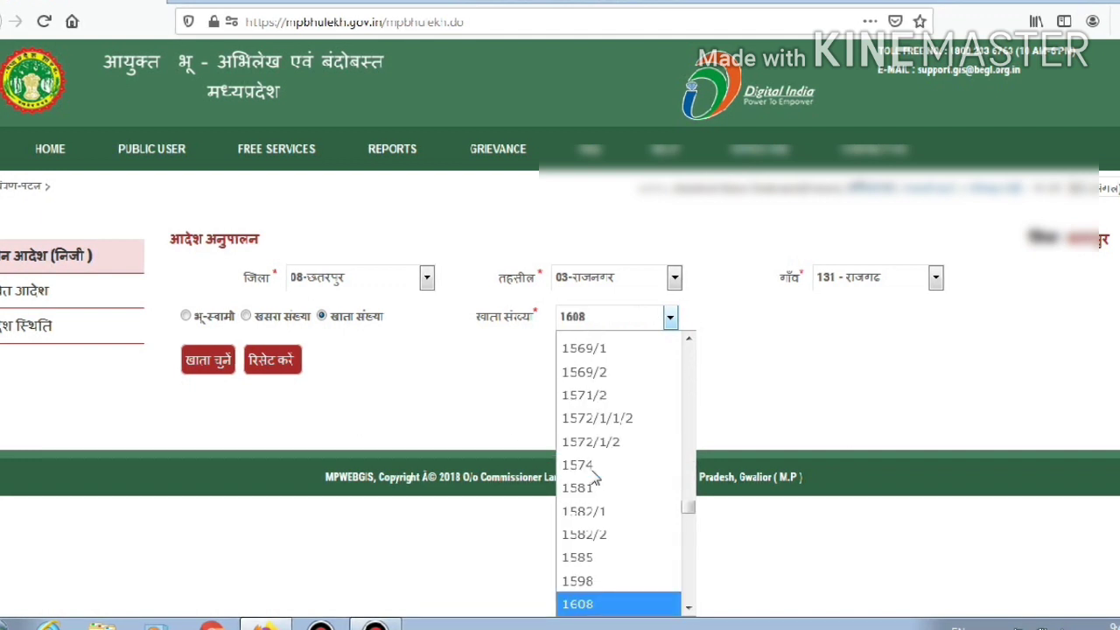
left_click(603, 603)
left_click(197, 360)
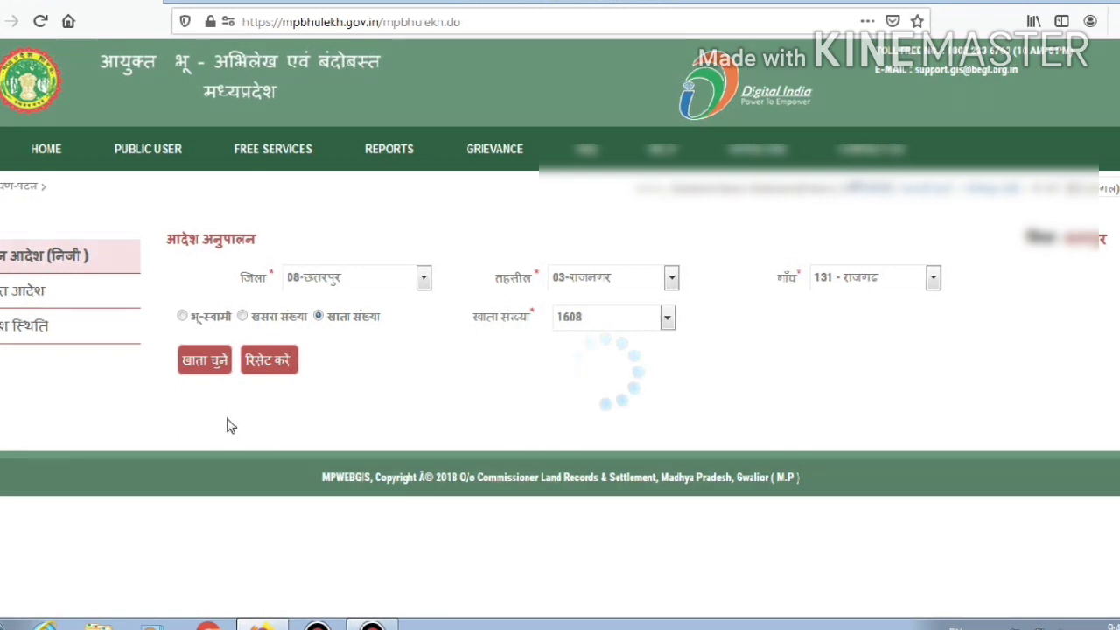
scroll(228, 419, "down", 3)
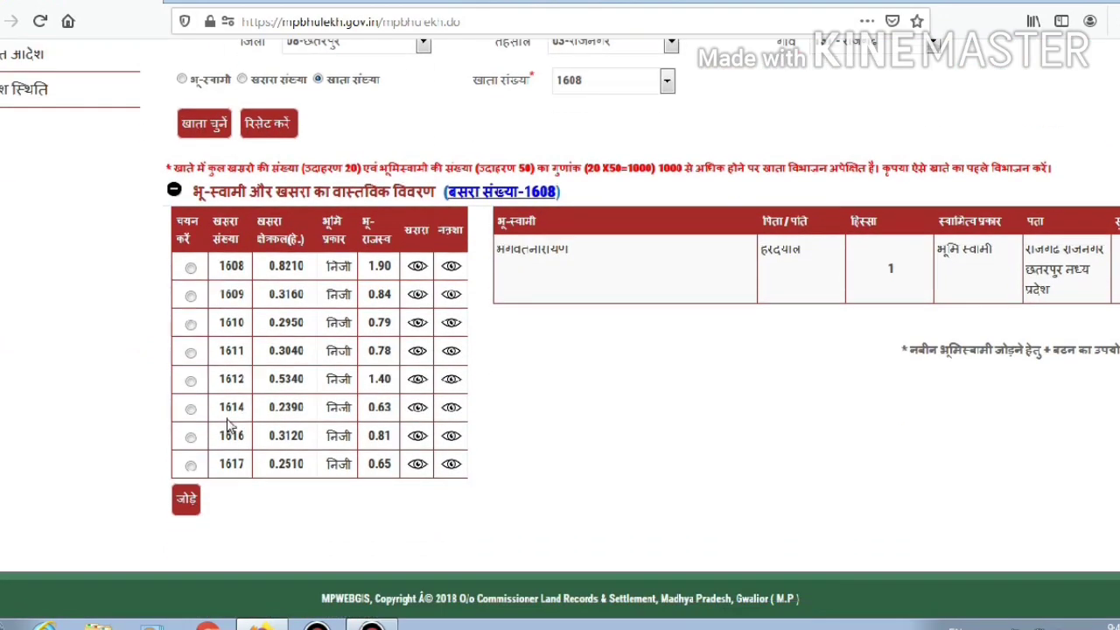
scroll(267, 415, "up", 3)
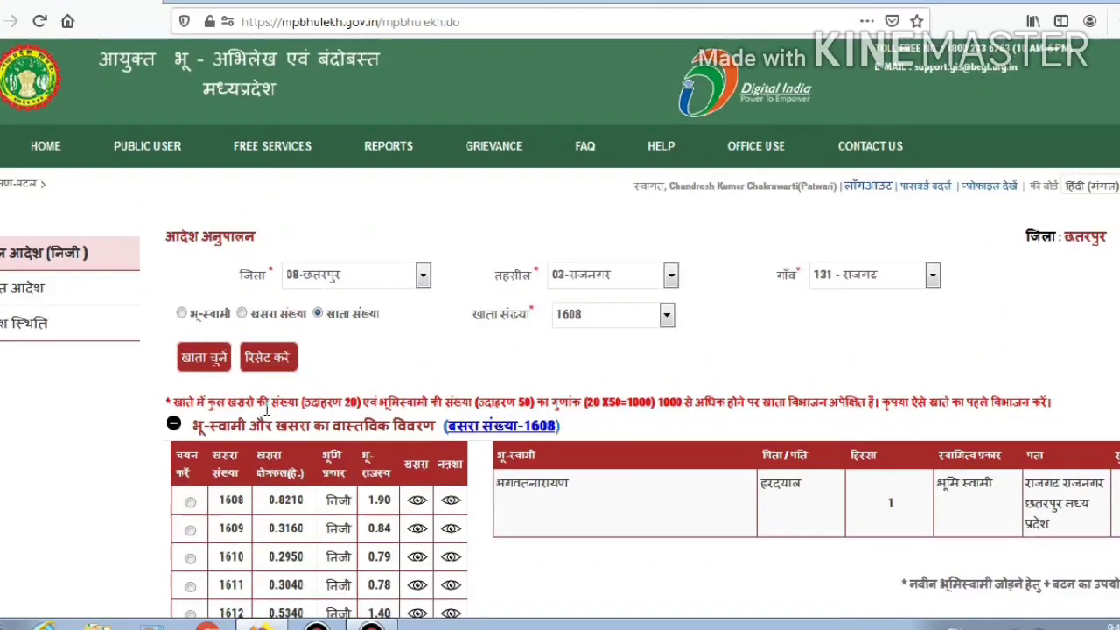
Add khasra 1614 to the applicant details, saving it without partition
scroll(267, 415, "down", 2)
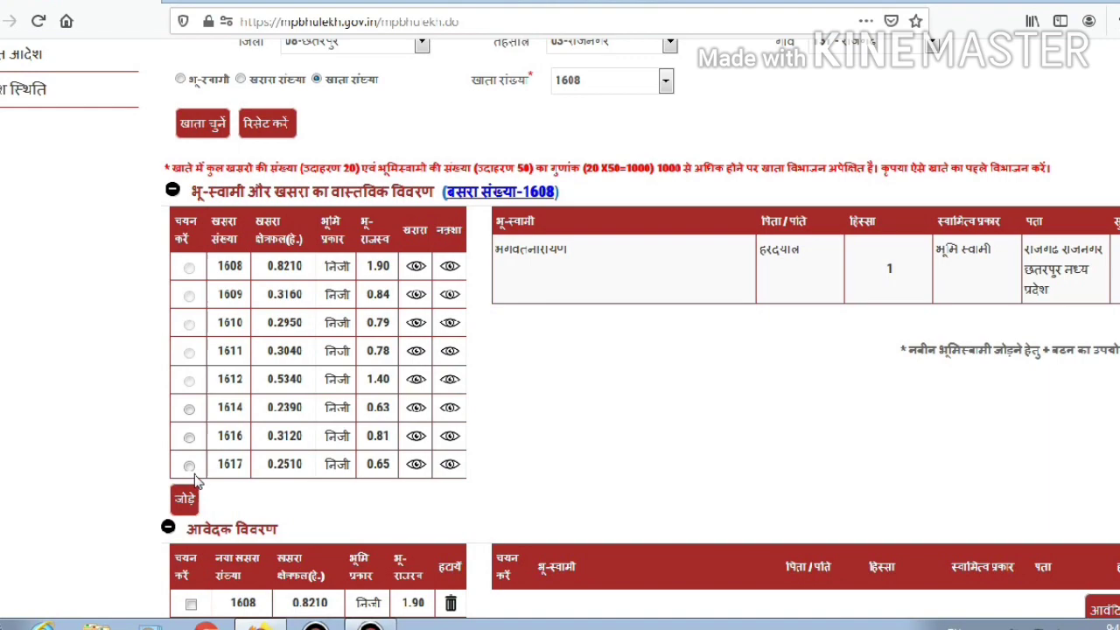
scroll(196, 477, "down", 1)
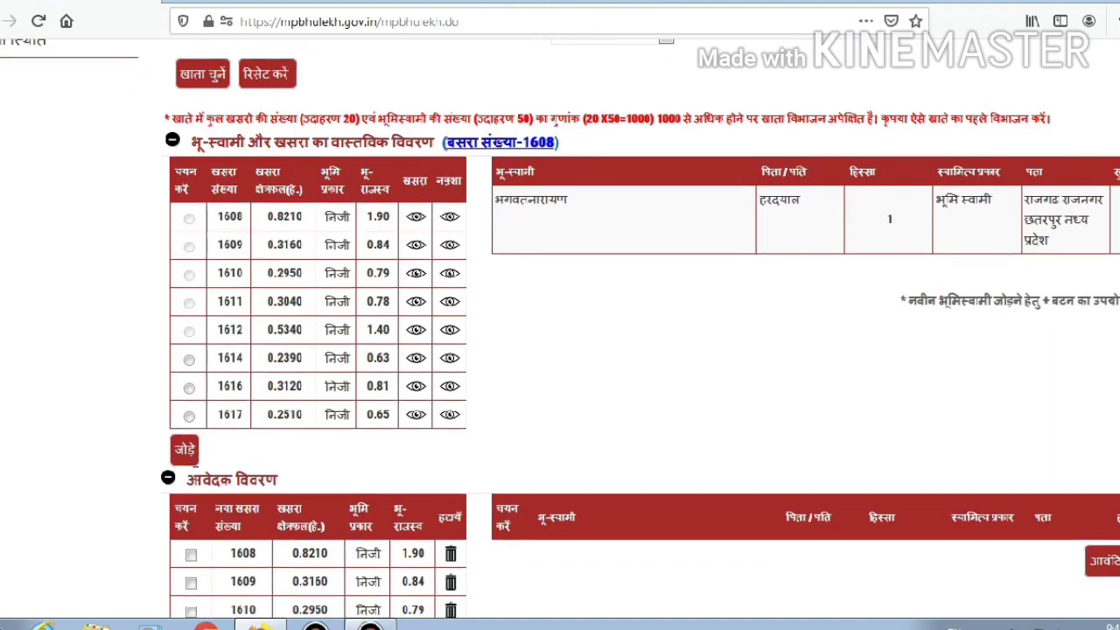
scroll(193, 475, "down", 1)
scroll(197, 332, "down", 3)
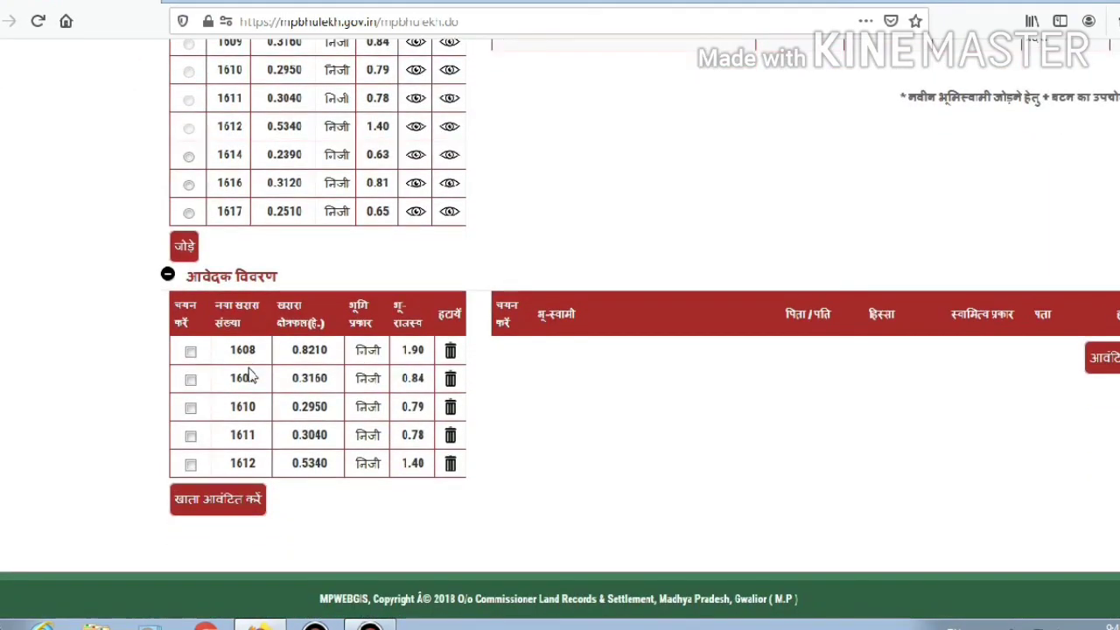
scroll(195, 263, "up", 2)
left_click(187, 260)
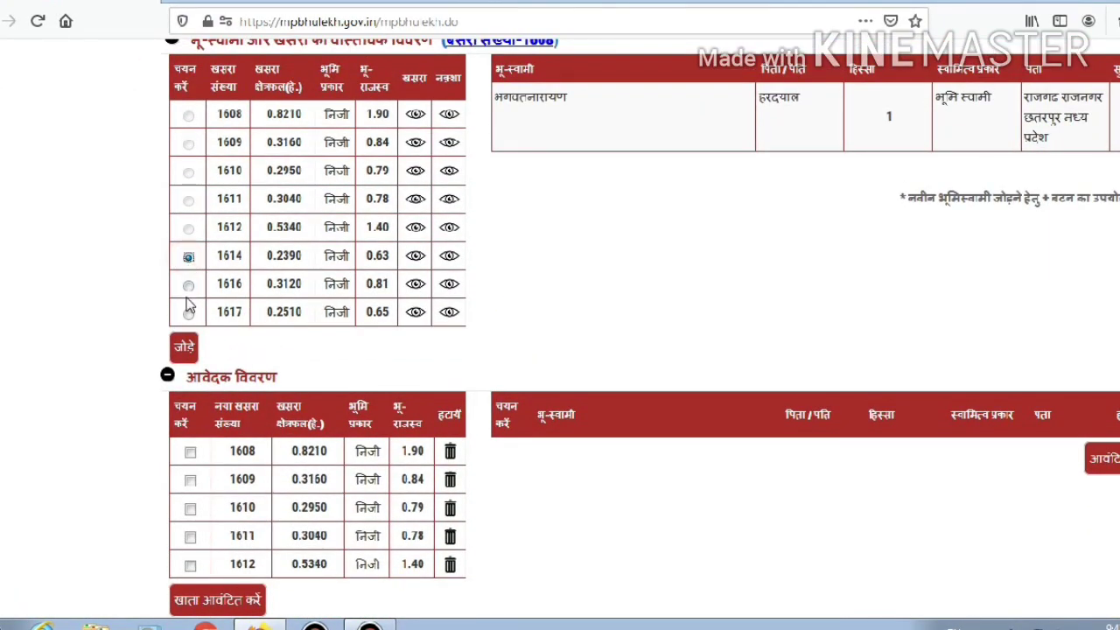
left_click(184, 346)
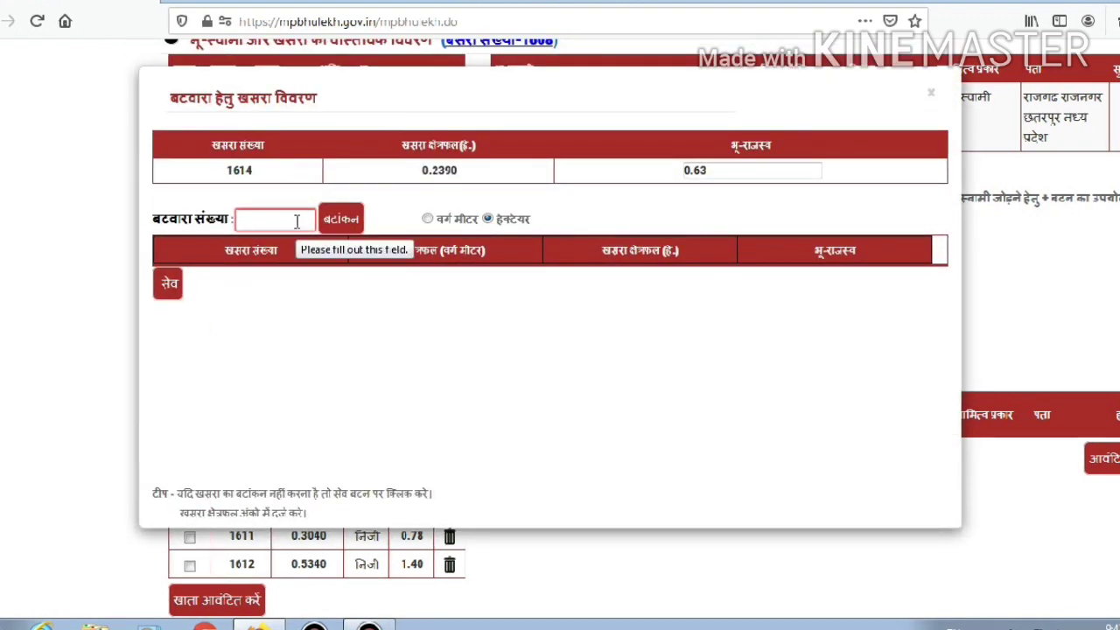
left_click(169, 287)
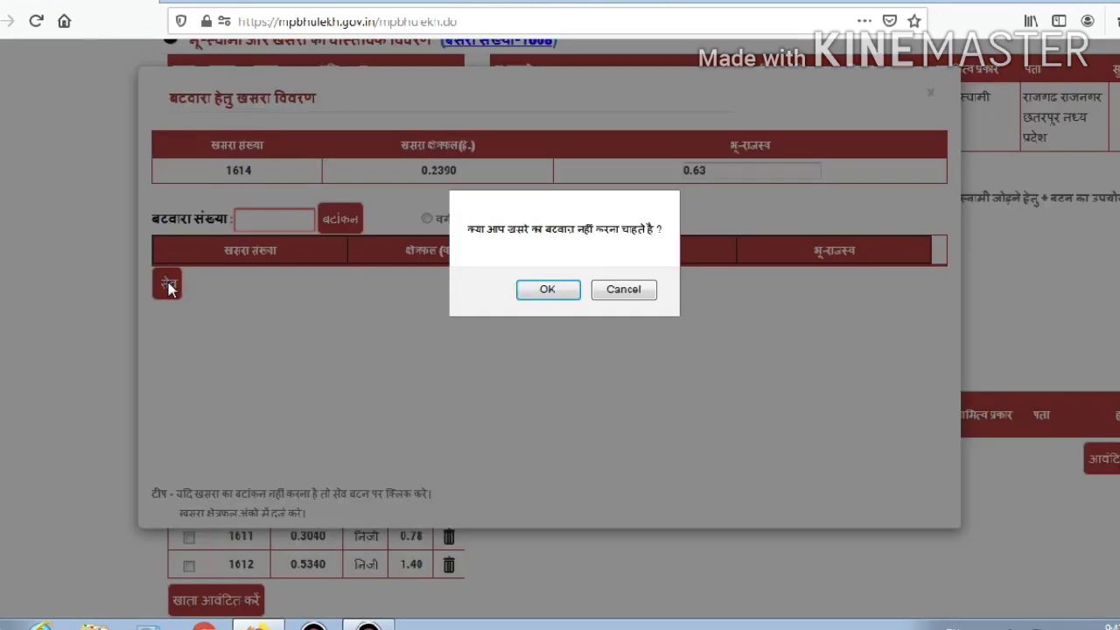
left_click(545, 292)
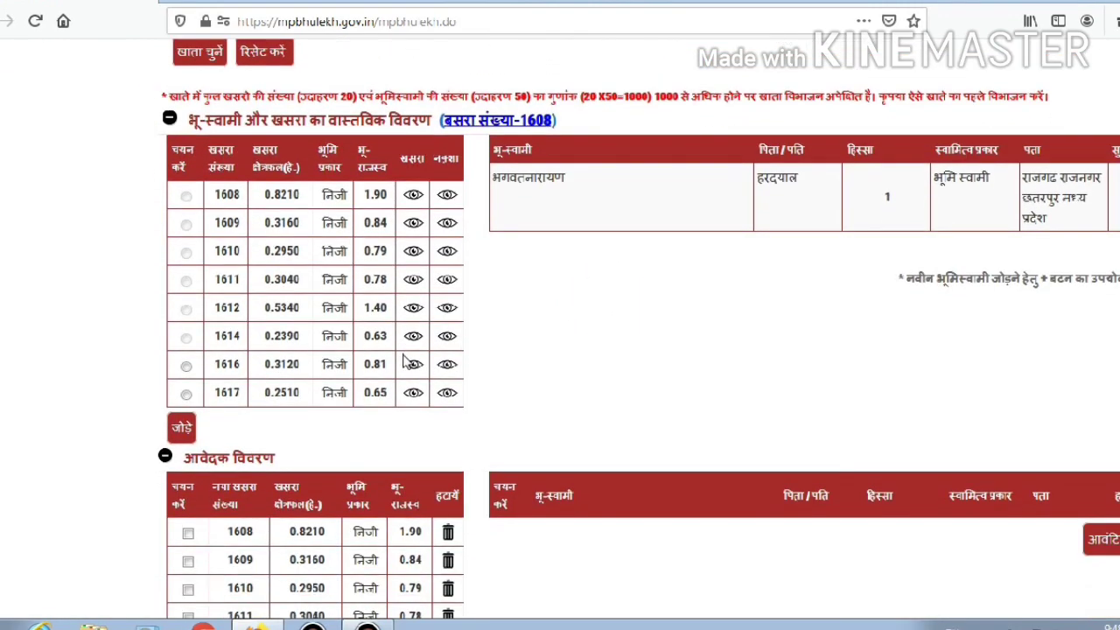
Add khasra 1616 to the applicant details, saving it without partition
scroll(359, 374, "down", 3)
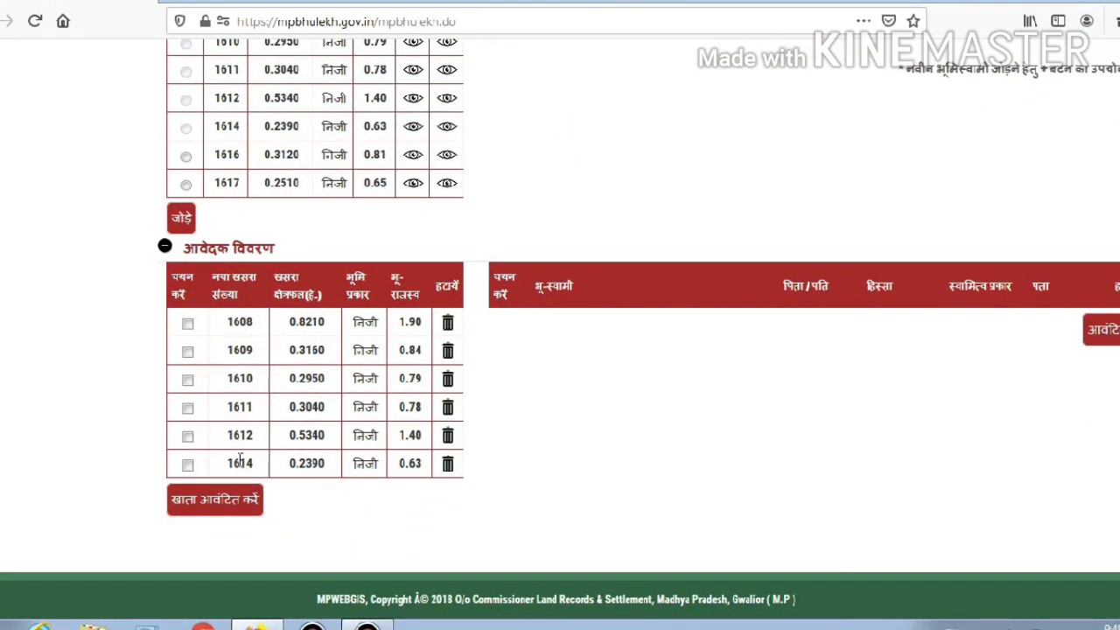
left_click(186, 155)
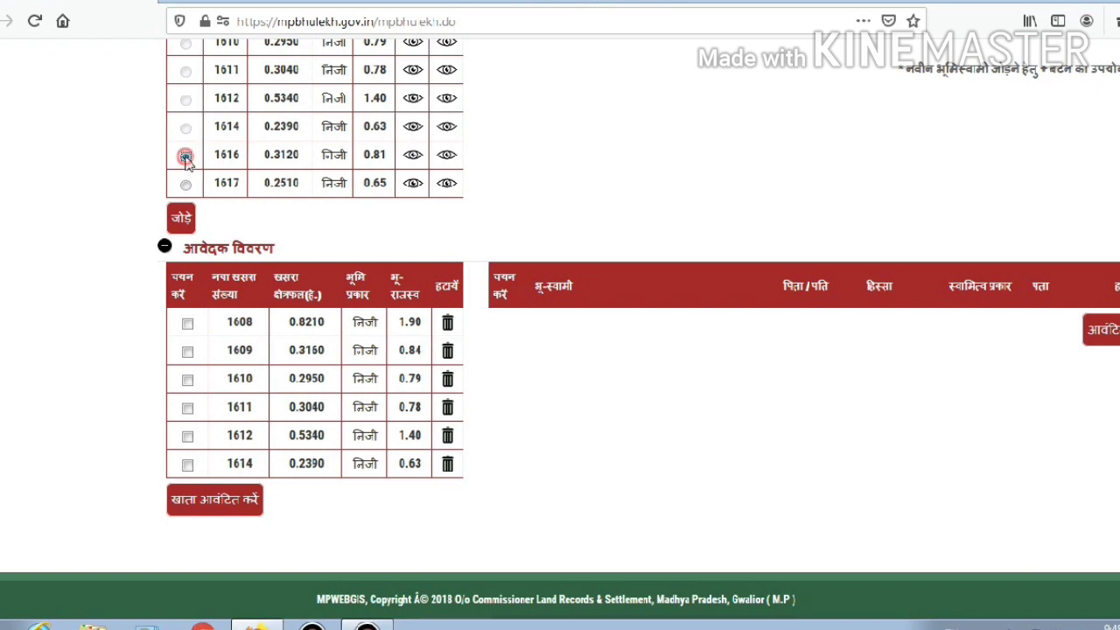
left_click(179, 219)
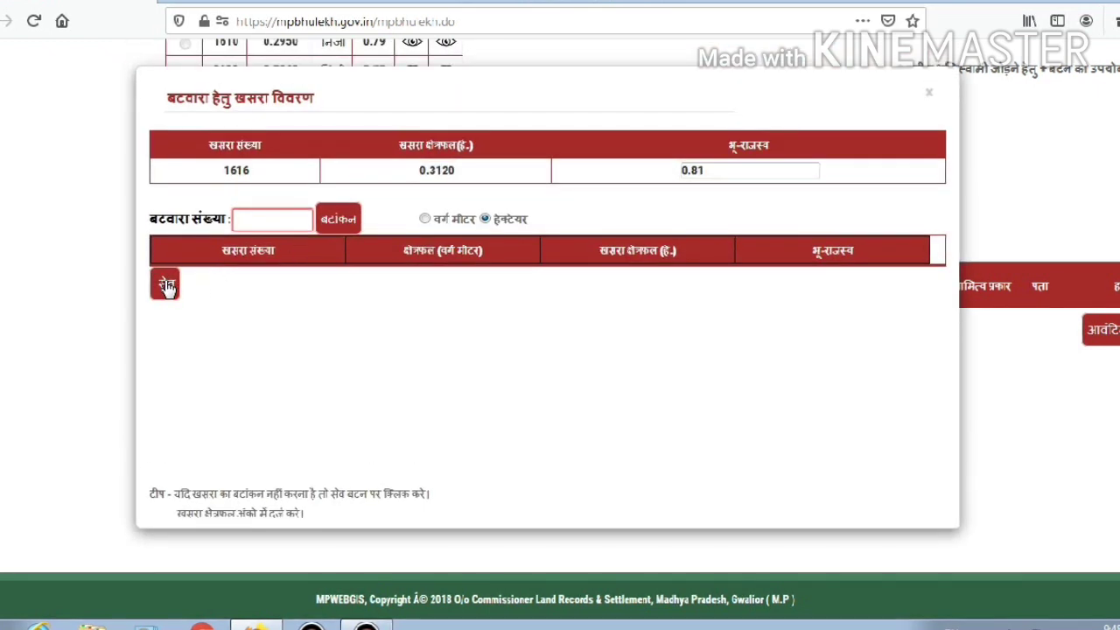
left_click(166, 286)
left_click(558, 294)
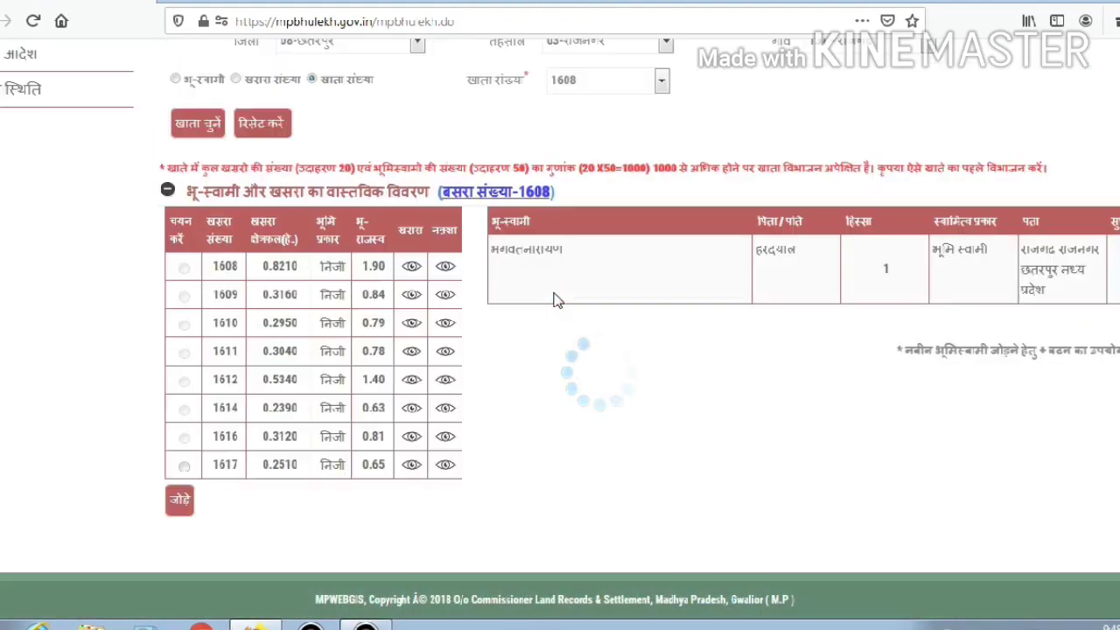
Add khasra 1617 to the applicant details, saving it without partition
scroll(265, 339, "down", 2)
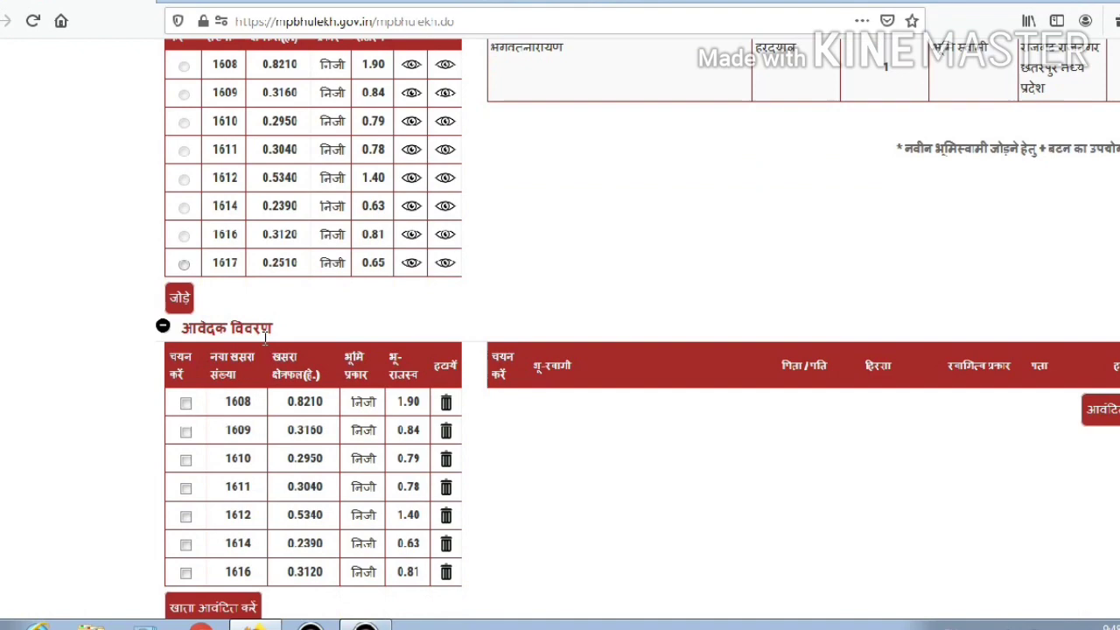
left_click(183, 263)
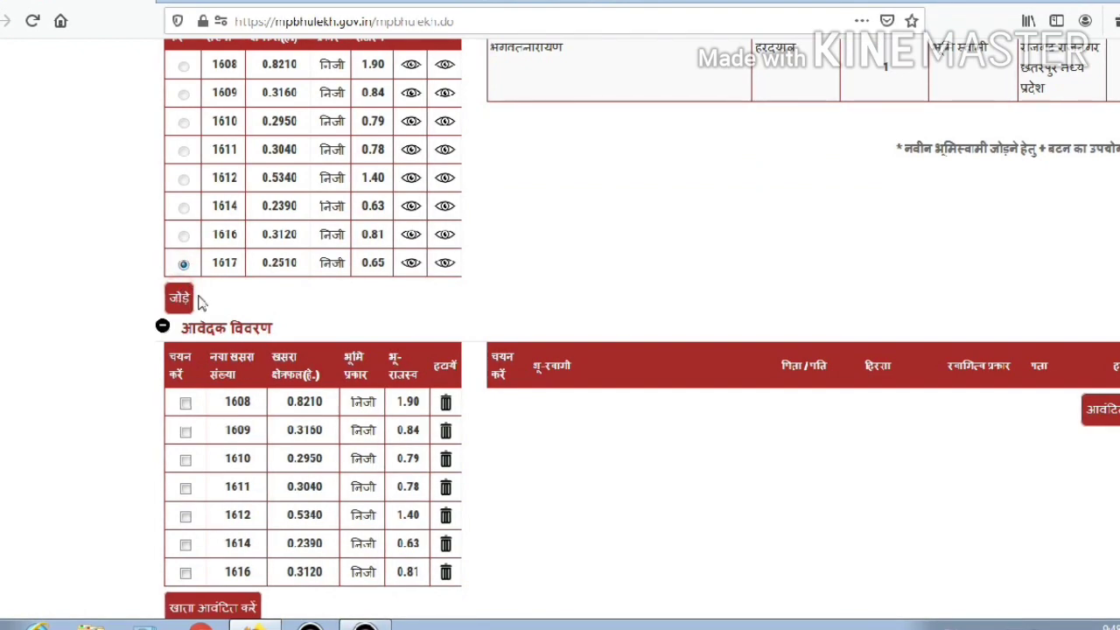
left_click(180, 298)
left_click(163, 283)
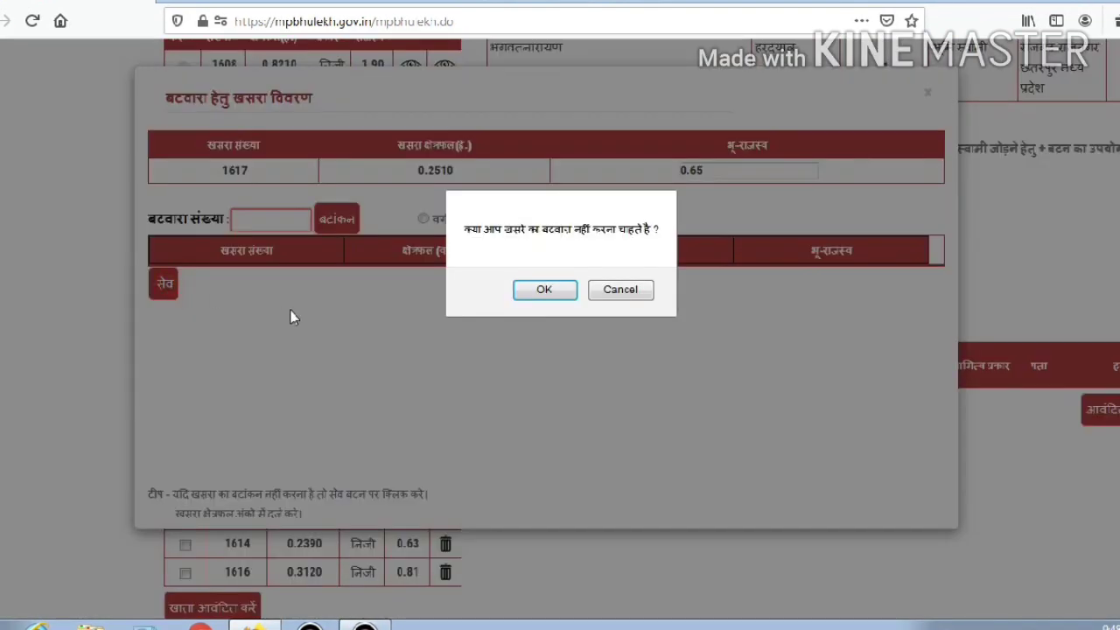
left_click(564, 295)
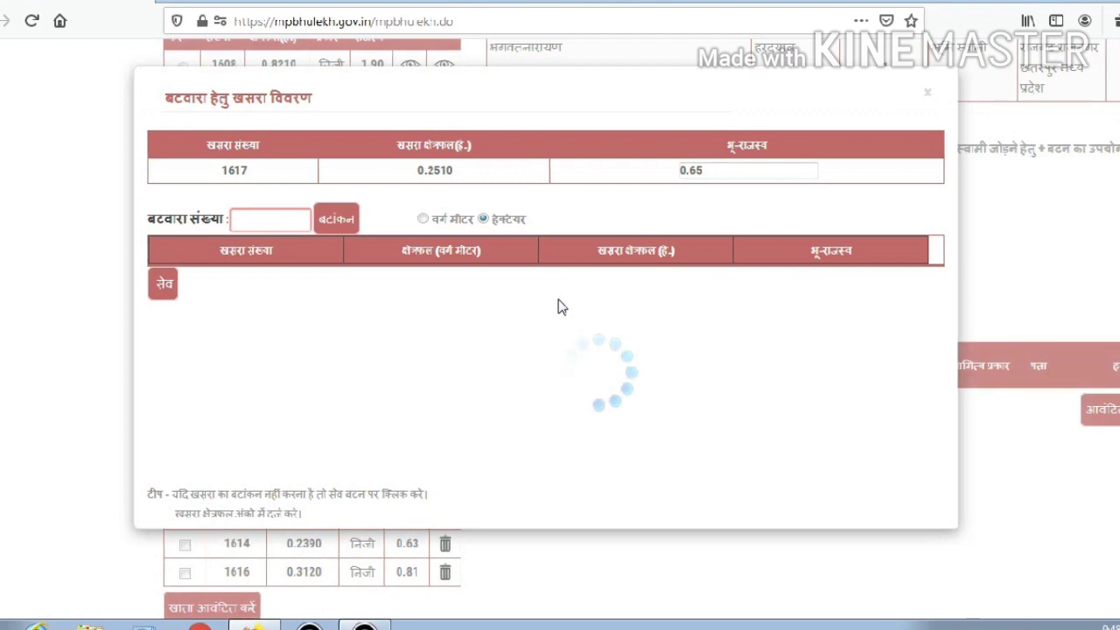
scroll(562, 309, "down", 4)
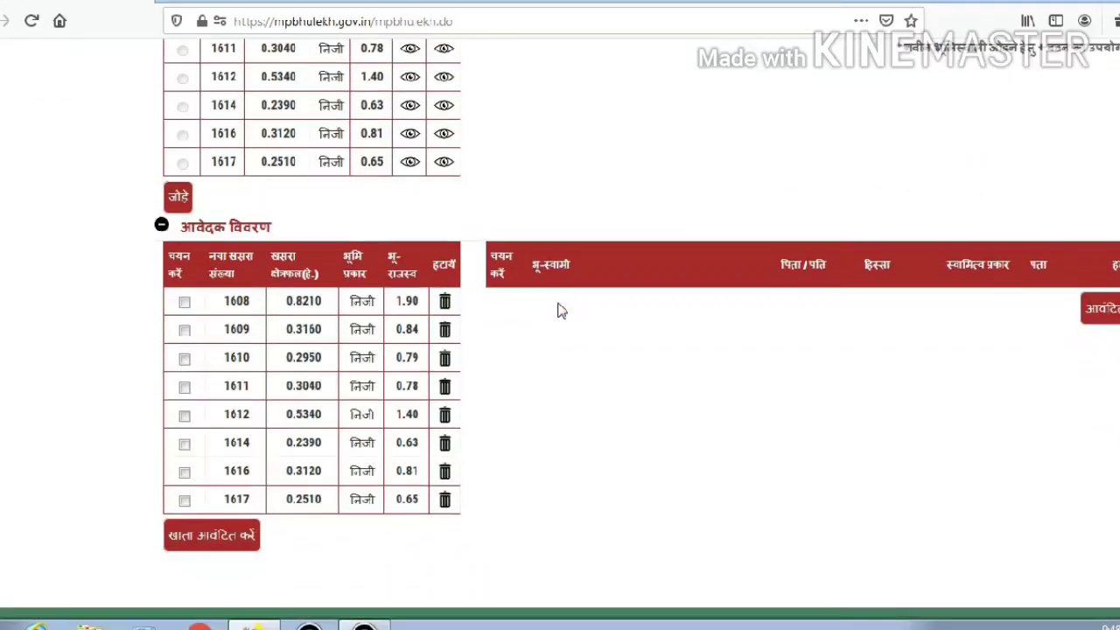
scroll(560, 307, "up", 2)
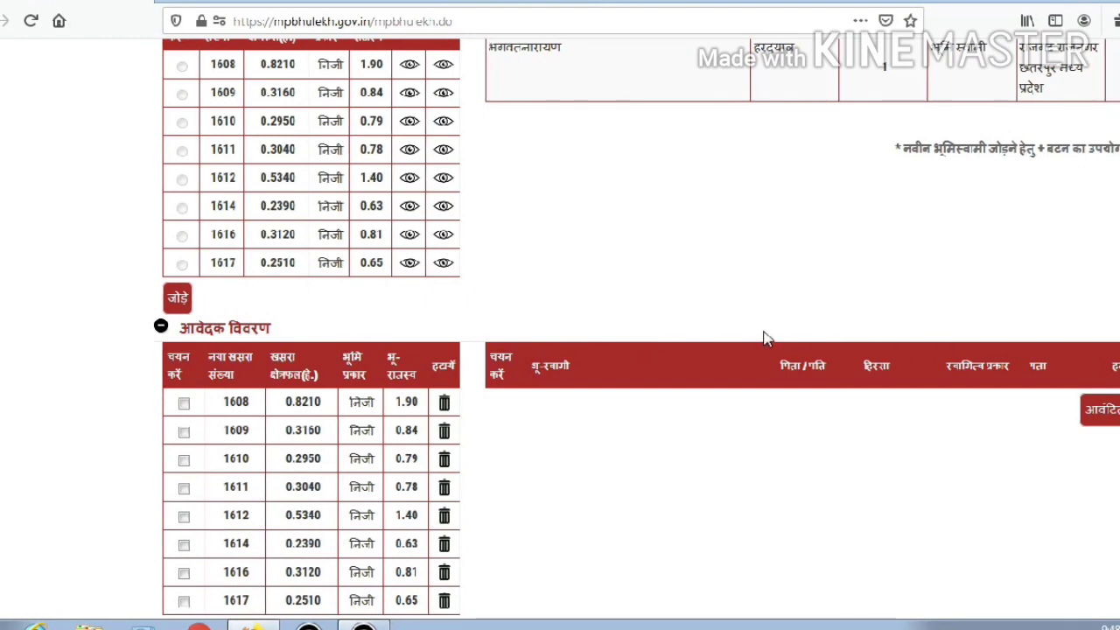
Allot khasra 1612 from the applicant details to a khata of its own
scroll(492, 362, "down", 1)
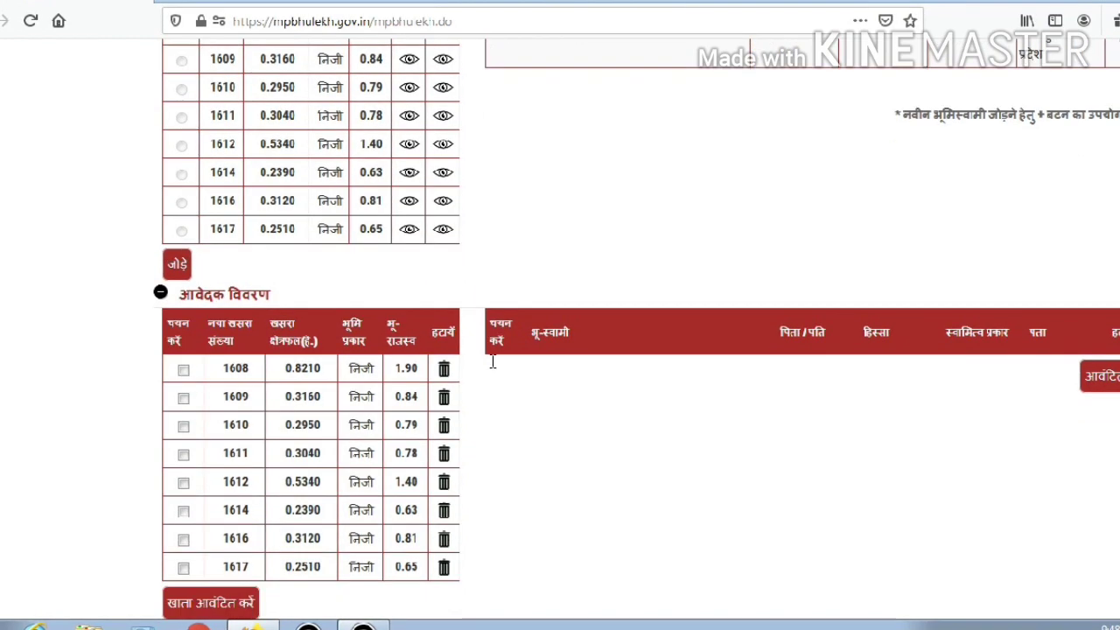
scroll(493, 362, "down", 2)
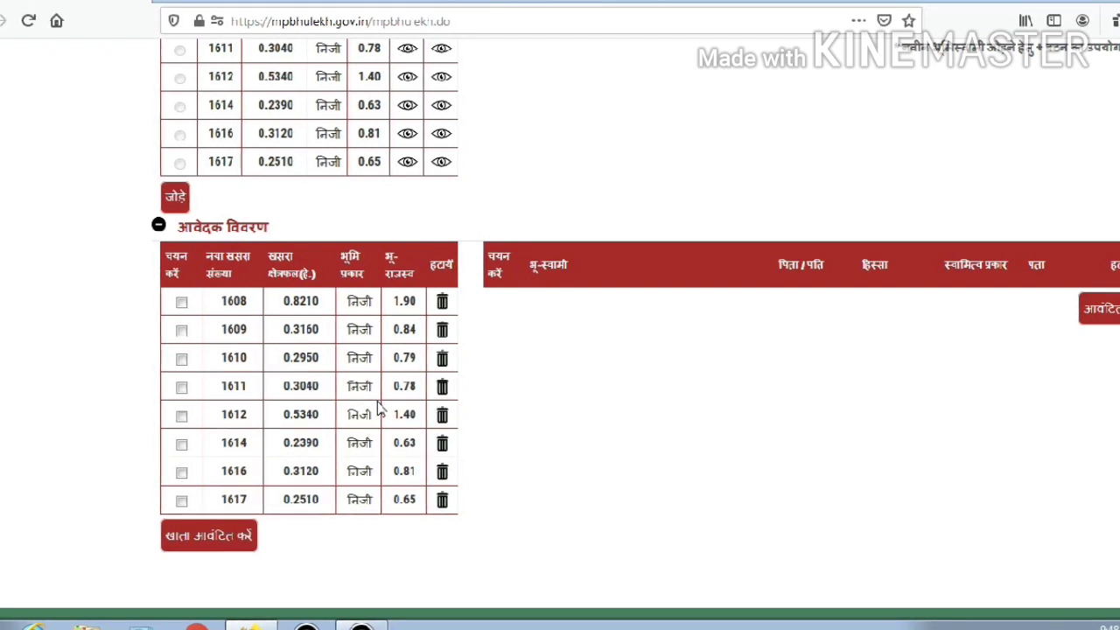
scroll(790, 329, "up", 4)
scroll(789, 330, "down", 1)
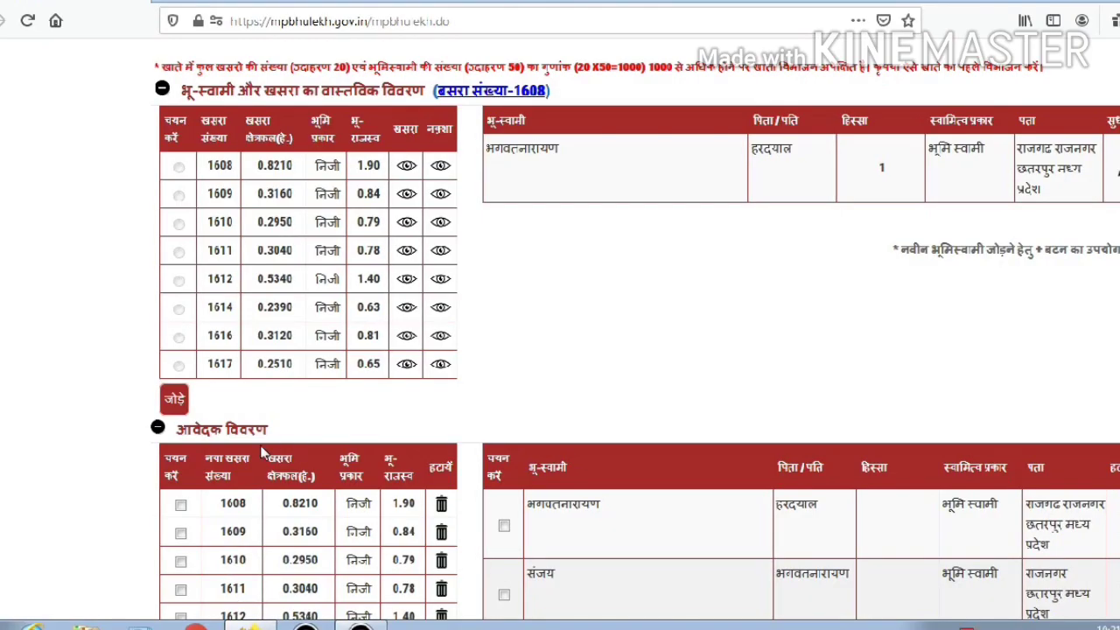
scroll(259, 454, "down", 3)
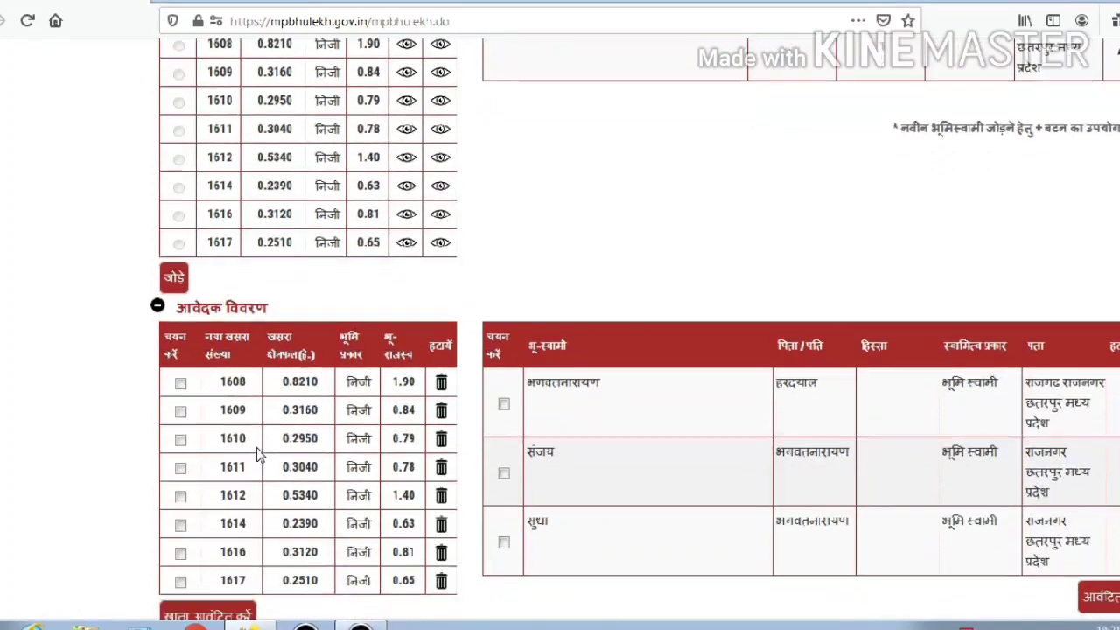
scroll(259, 453, "down", 2)
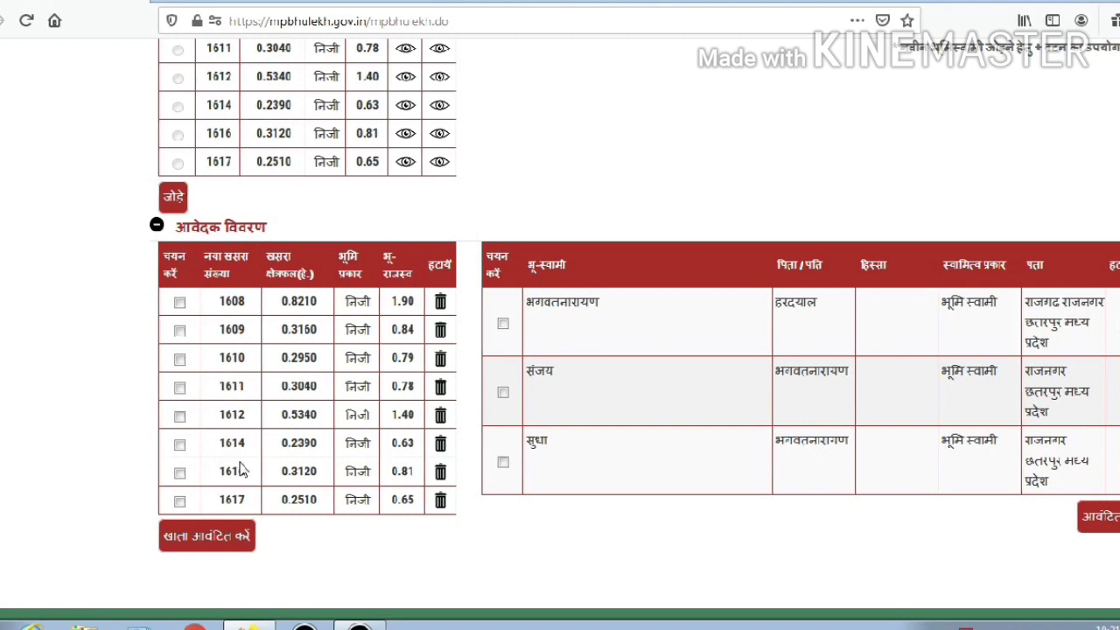
left_click(178, 415)
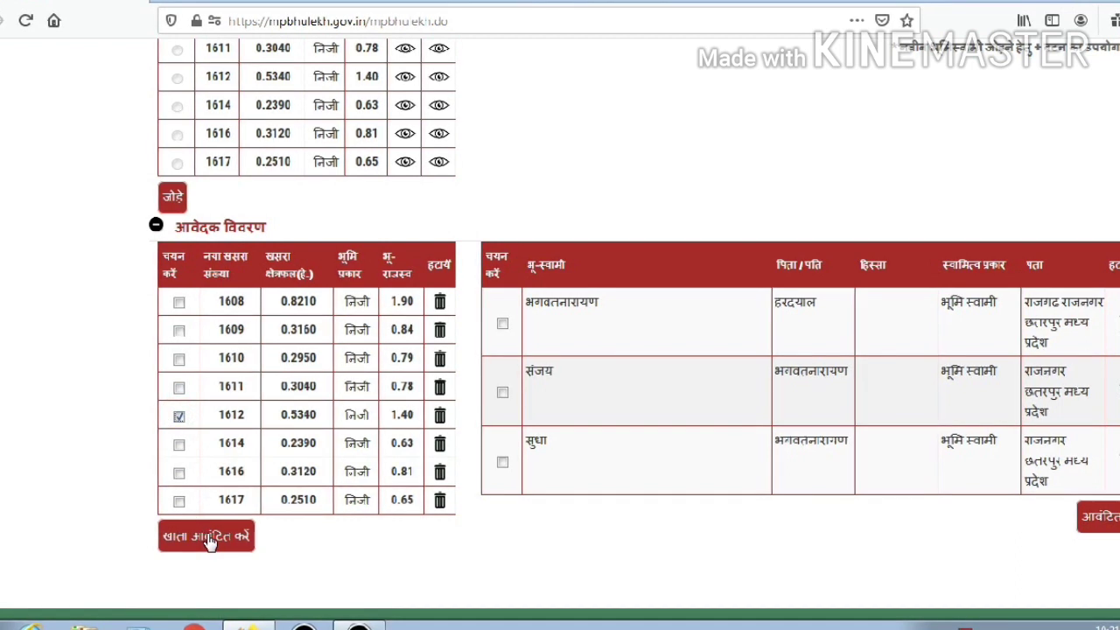
left_click(214, 536)
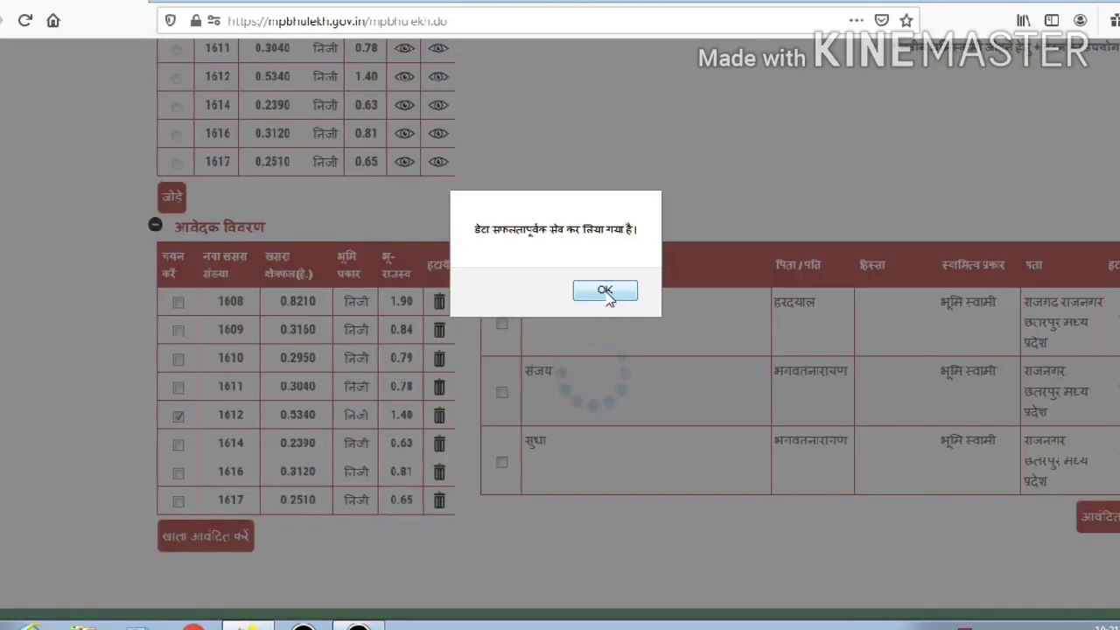
left_click(605, 291)
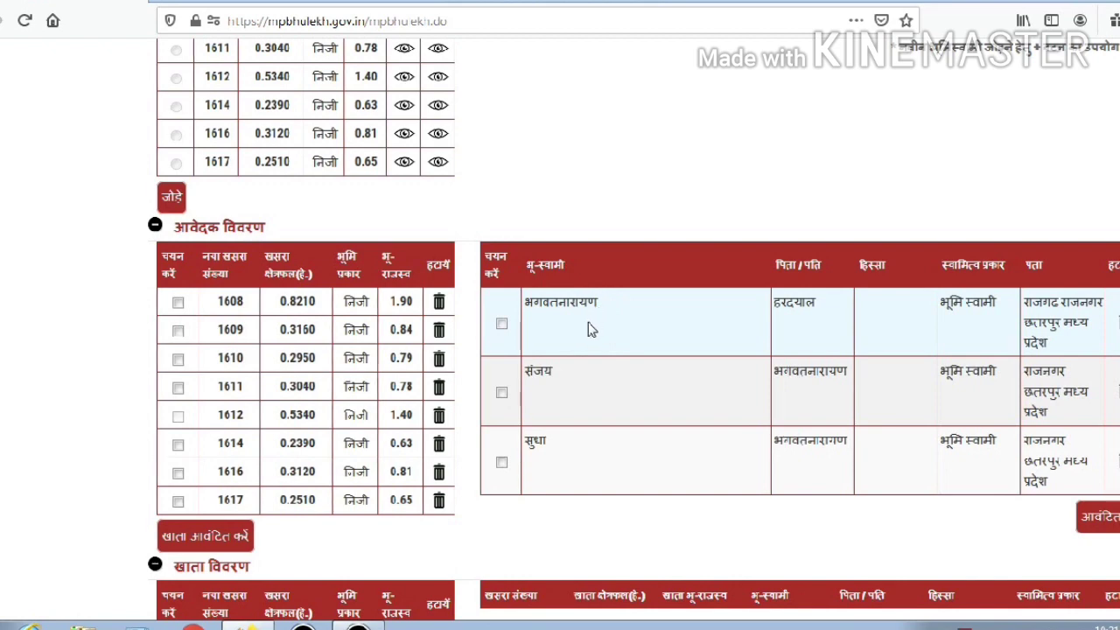
Allot khasras 1609, 1614, 1616 and 1617 from the applicant details together to one new khata
scroll(588, 328, "down", 3)
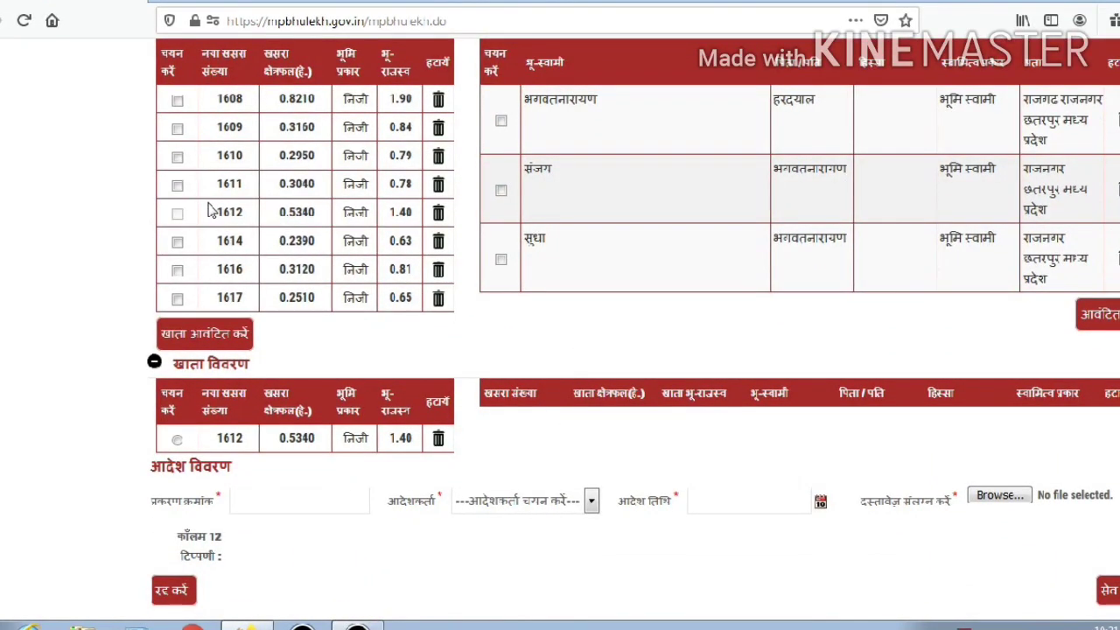
left_click(175, 128)
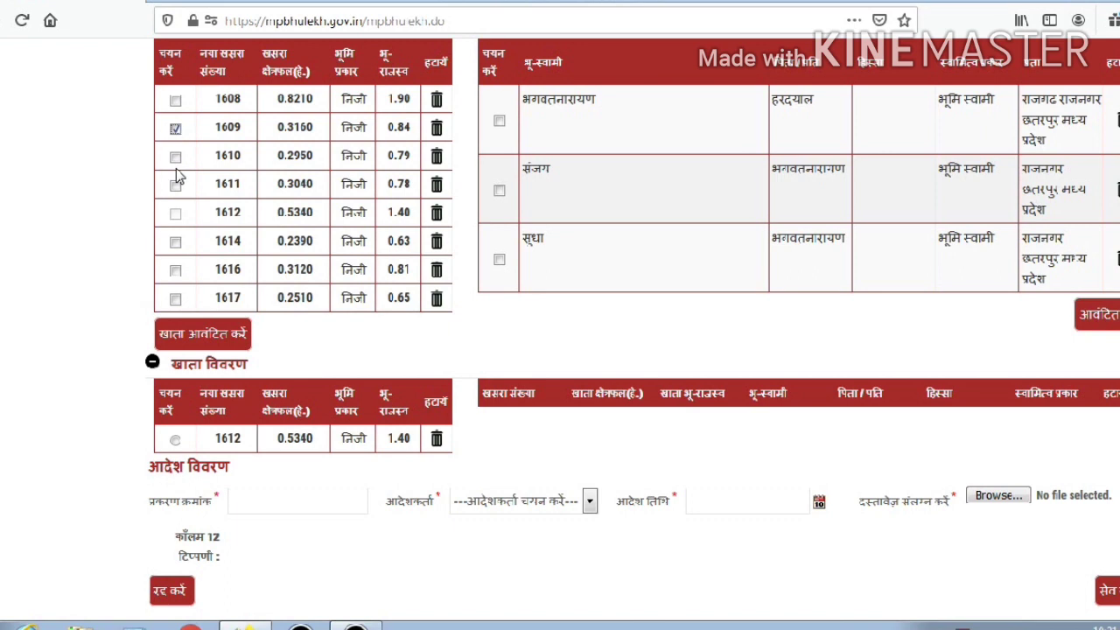
left_click(175, 243)
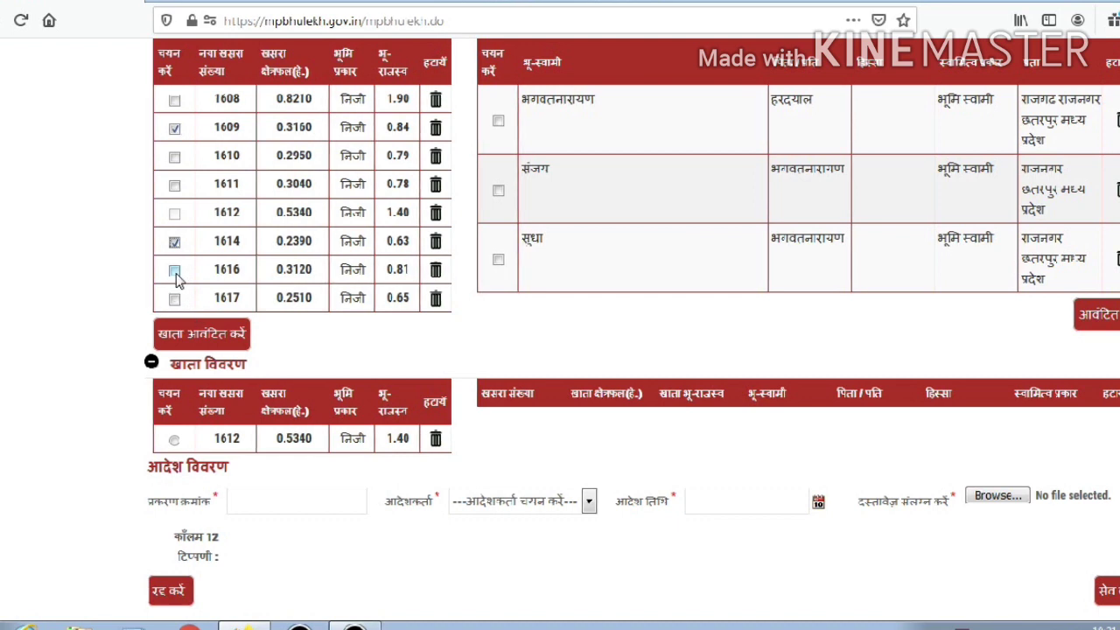
left_click(175, 272)
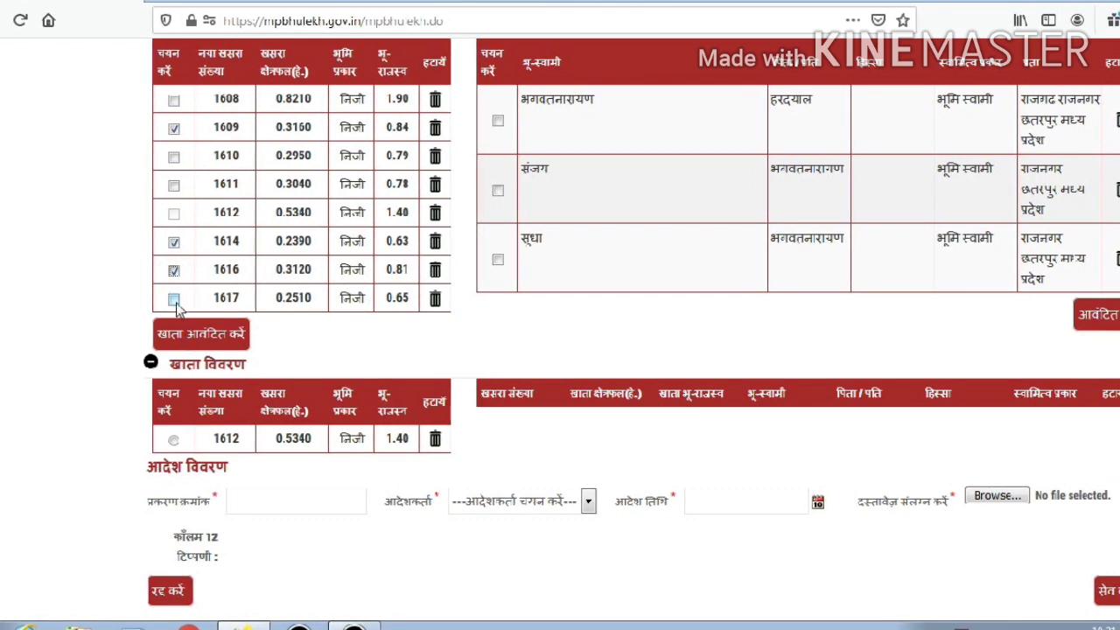
left_click(174, 299)
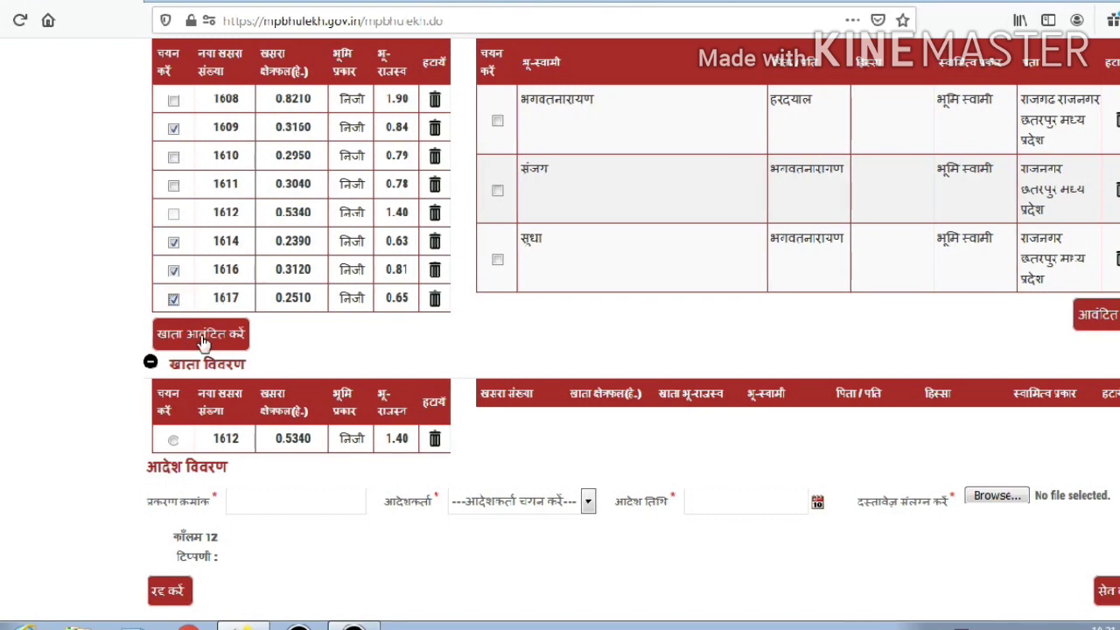
left_click(203, 337)
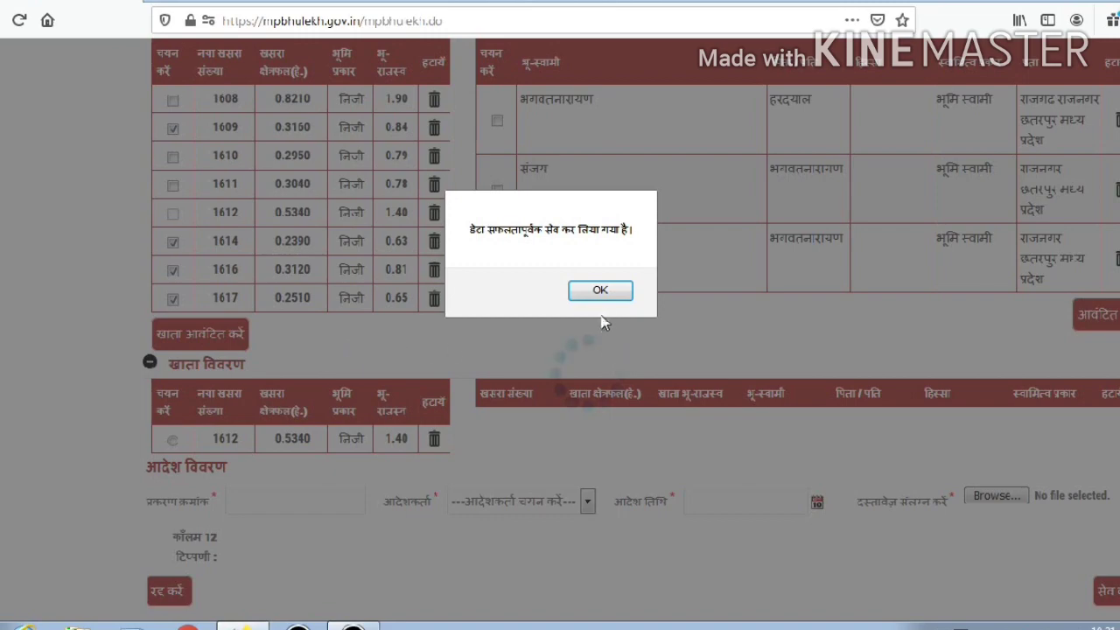
left_click(600, 292)
Allot the remaining applicant khasras 1608, 1610 and 1611 together to one new khata
scroll(498, 327, "down", 5)
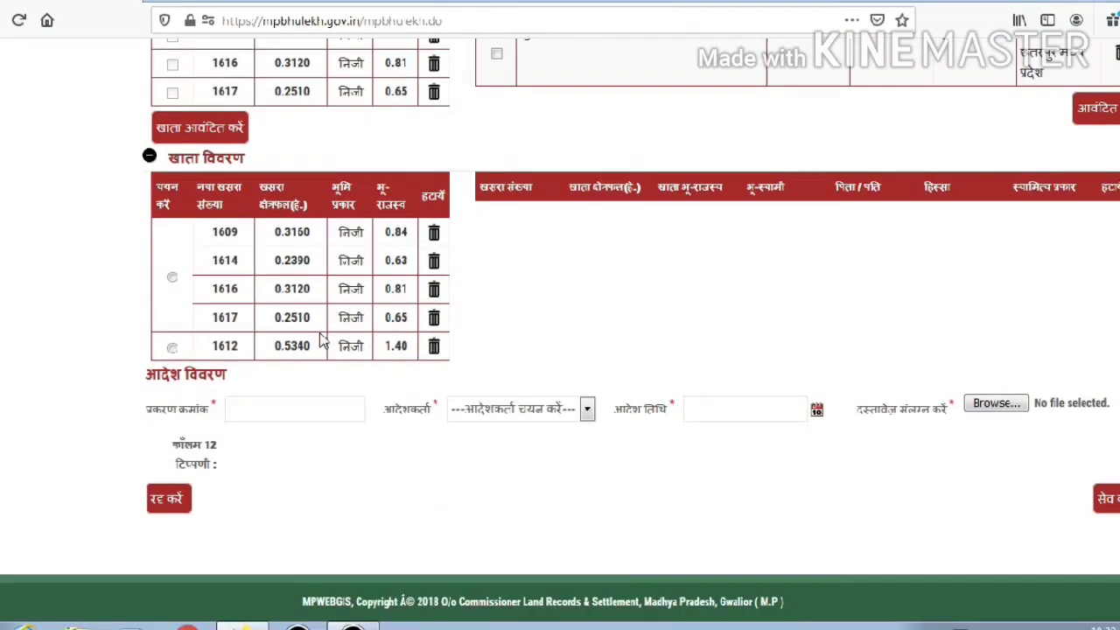
scroll(322, 339, "up", 3)
scroll(311, 336, "down", 3)
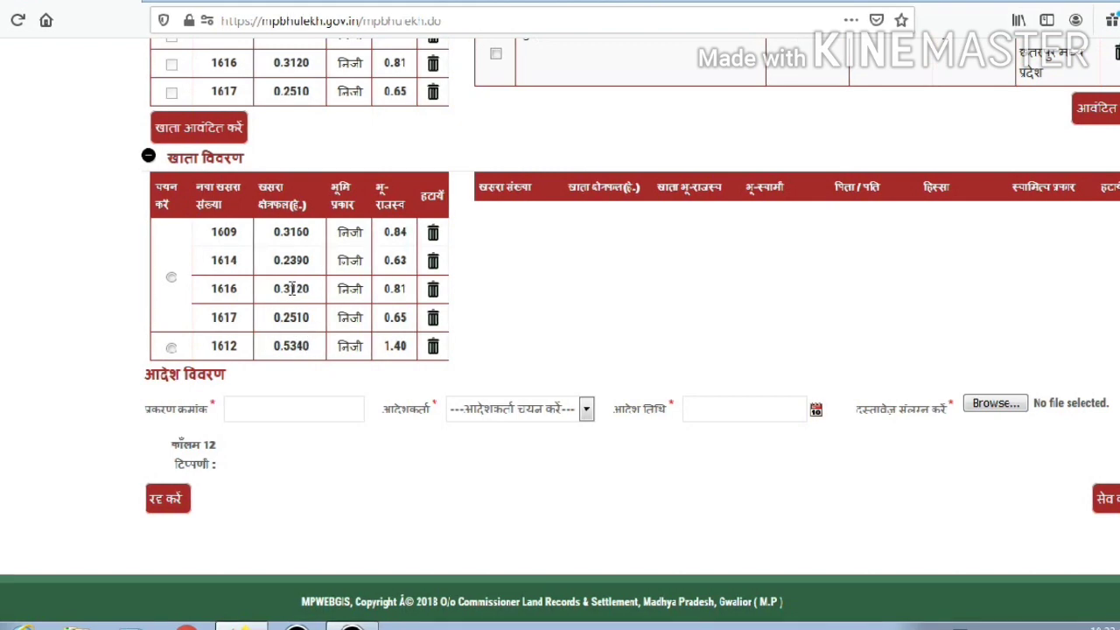
scroll(291, 288, "up", 6)
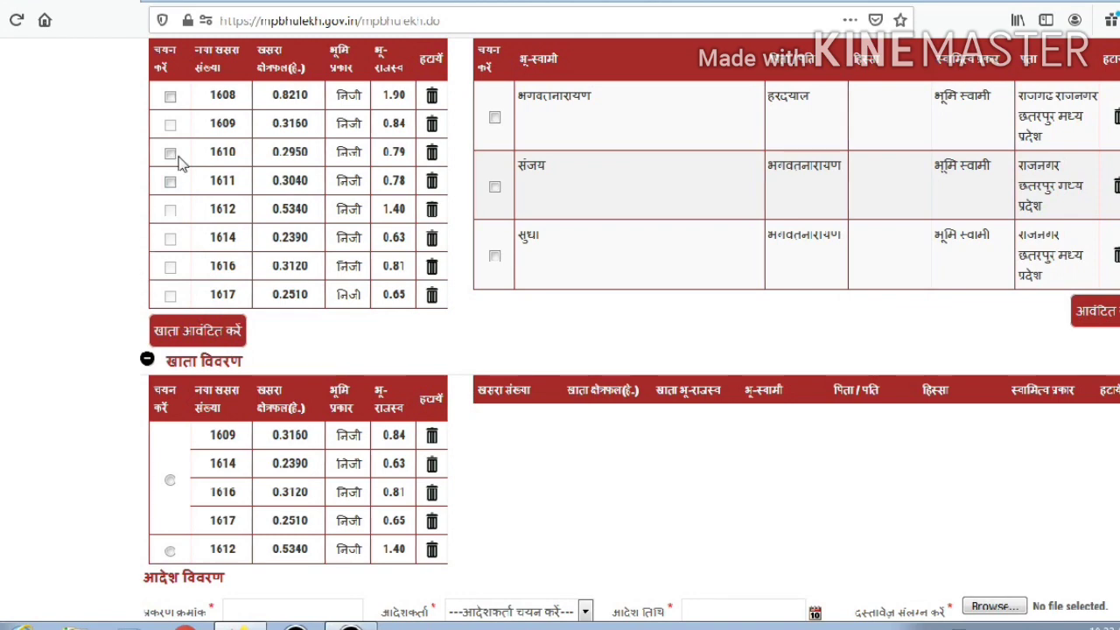
left_click(170, 98)
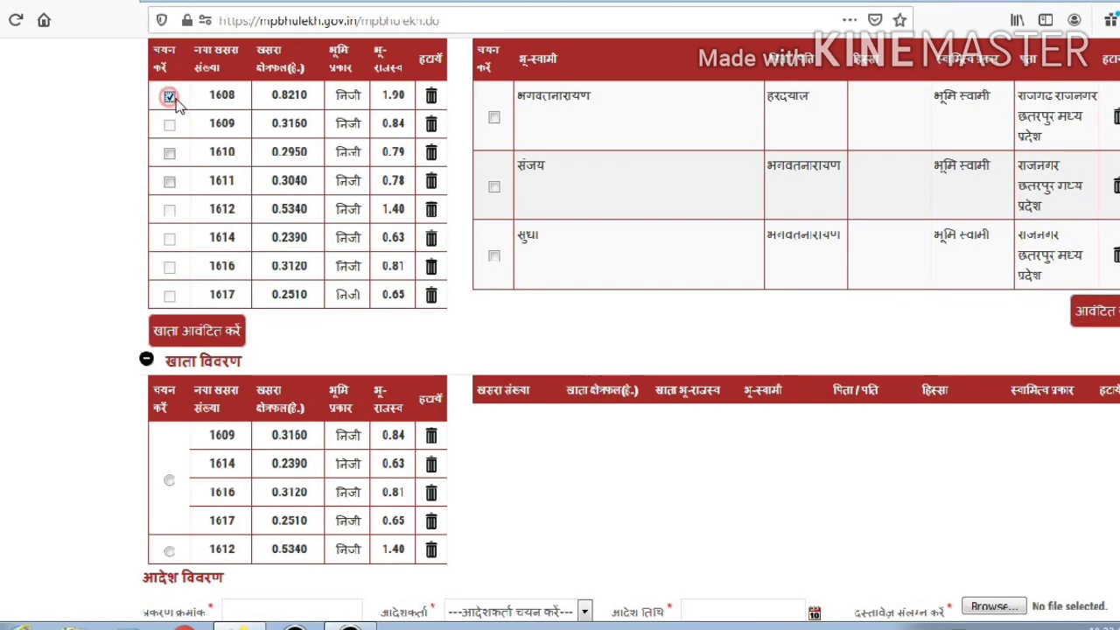
left_click(170, 152)
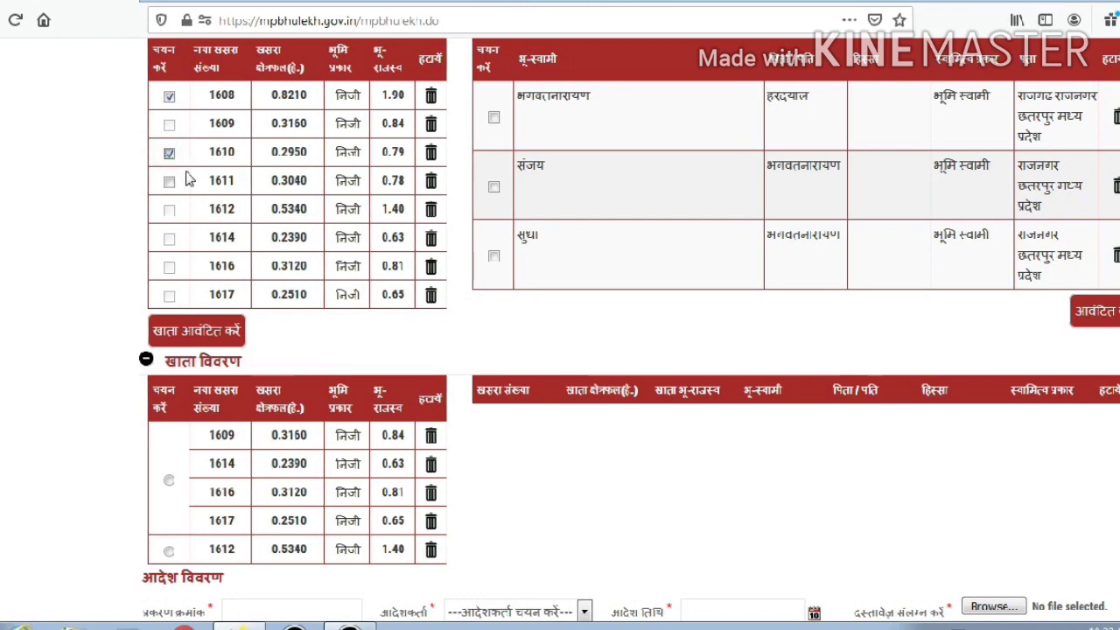
left_click(169, 181)
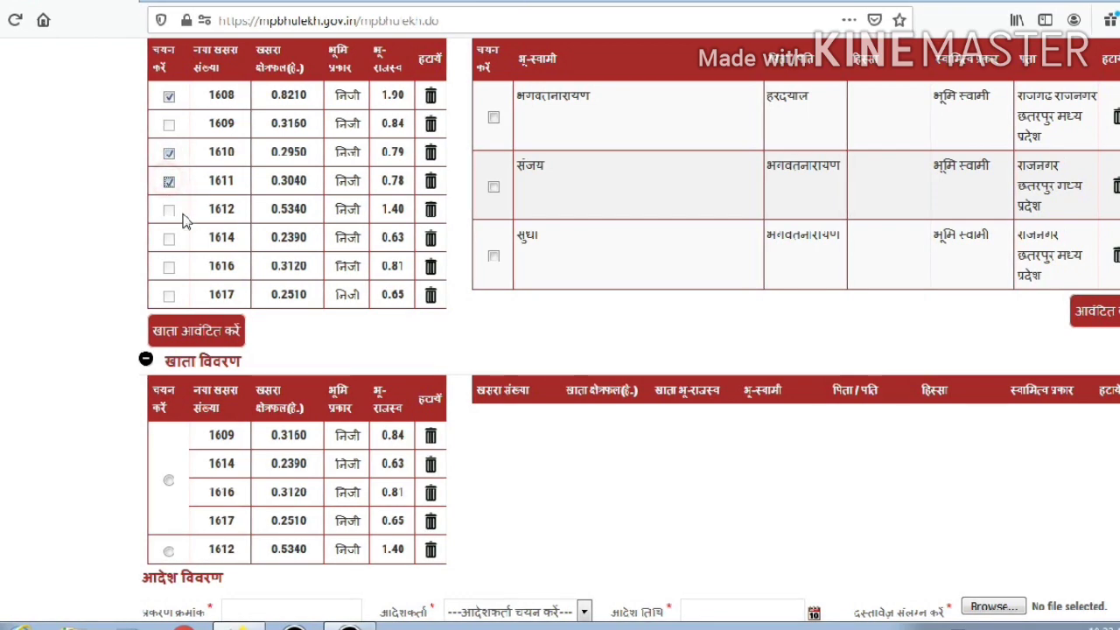
left_click(215, 336)
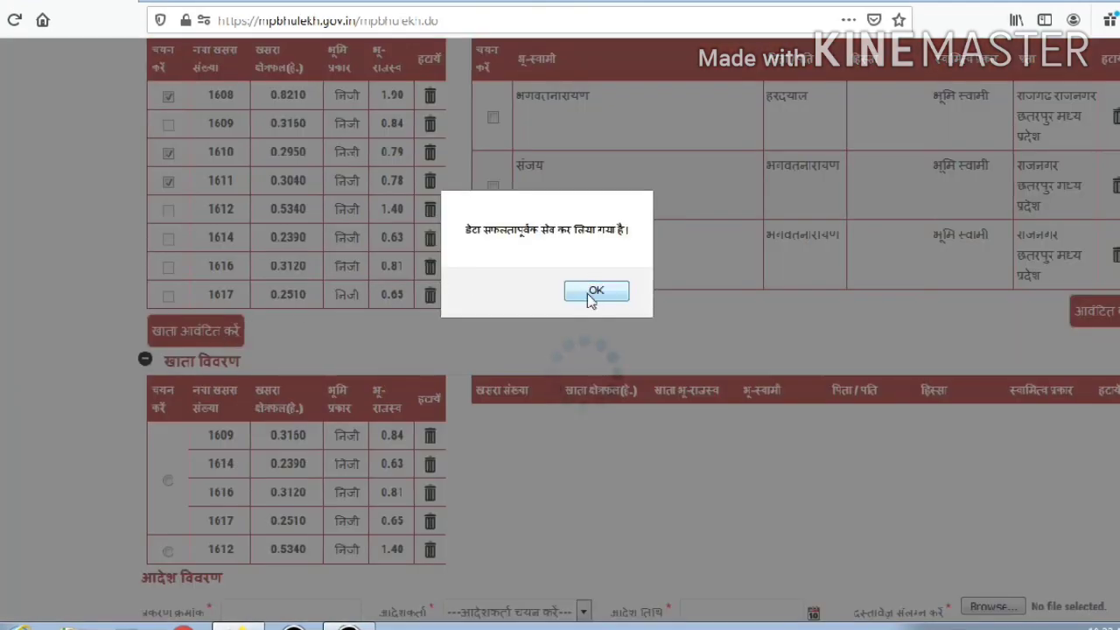
left_click(595, 289)
Review the khasra groupings in the khata details against the applicant khasras and the listed landowners
scroll(480, 305, "down", 3)
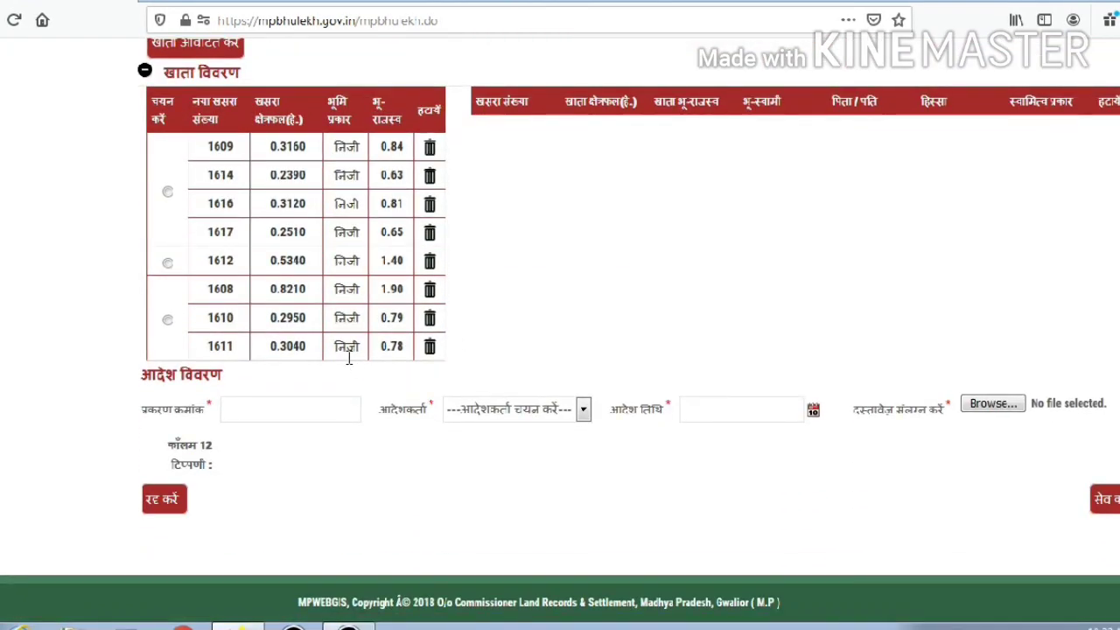
scroll(348, 359, "up", 5)
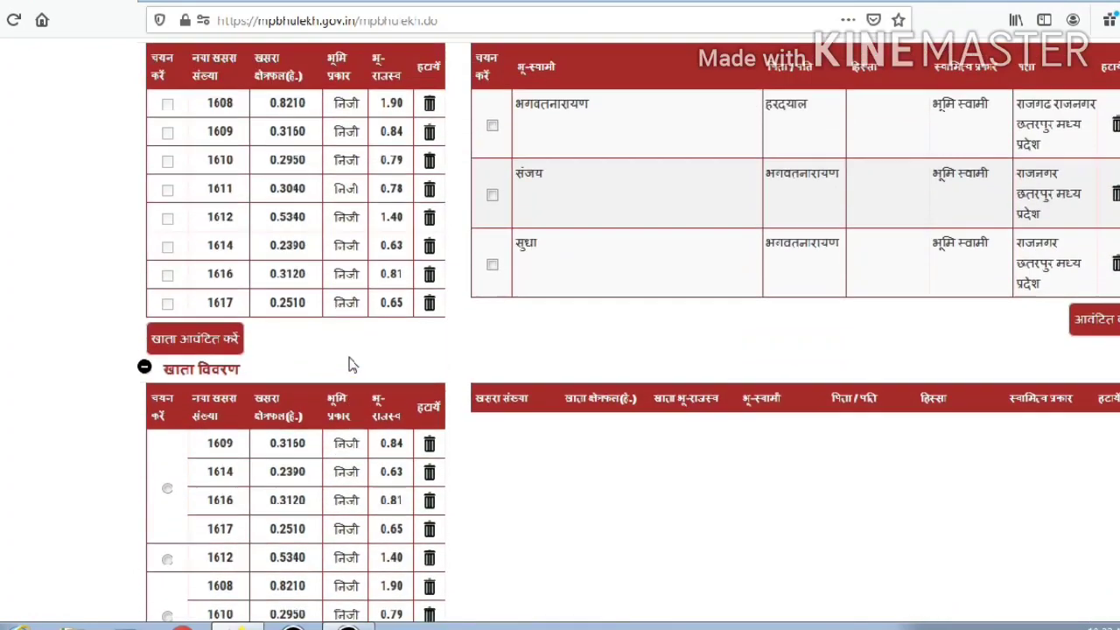
scroll(348, 366, "up", 2)
scroll(350, 350, "down", 4)
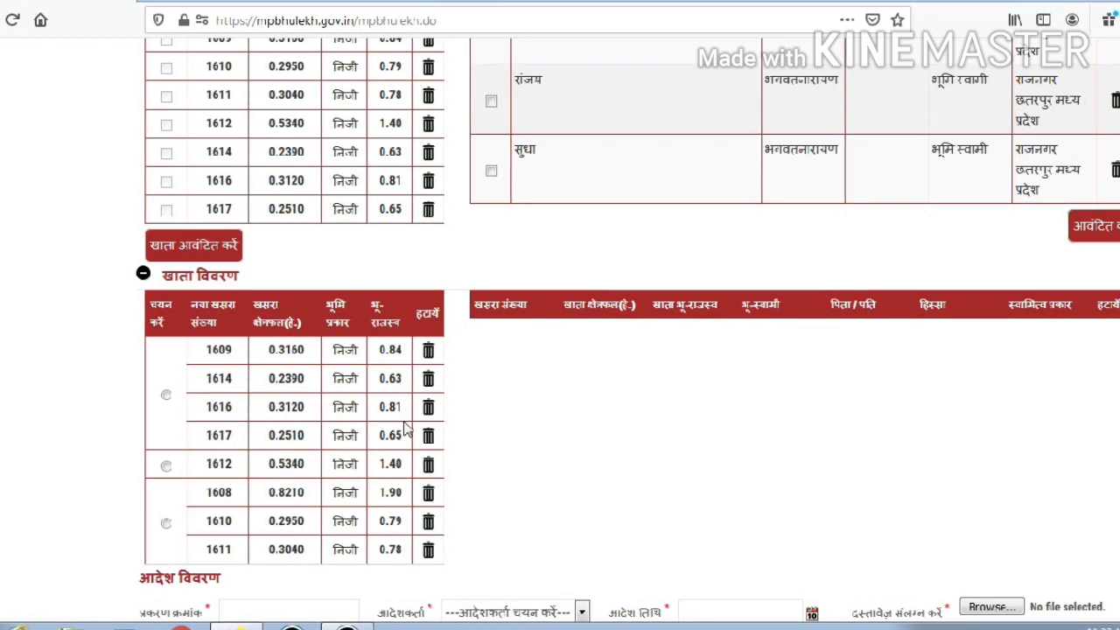
scroll(553, 406, "down", 2)
scroll(552, 405, "up", 2)
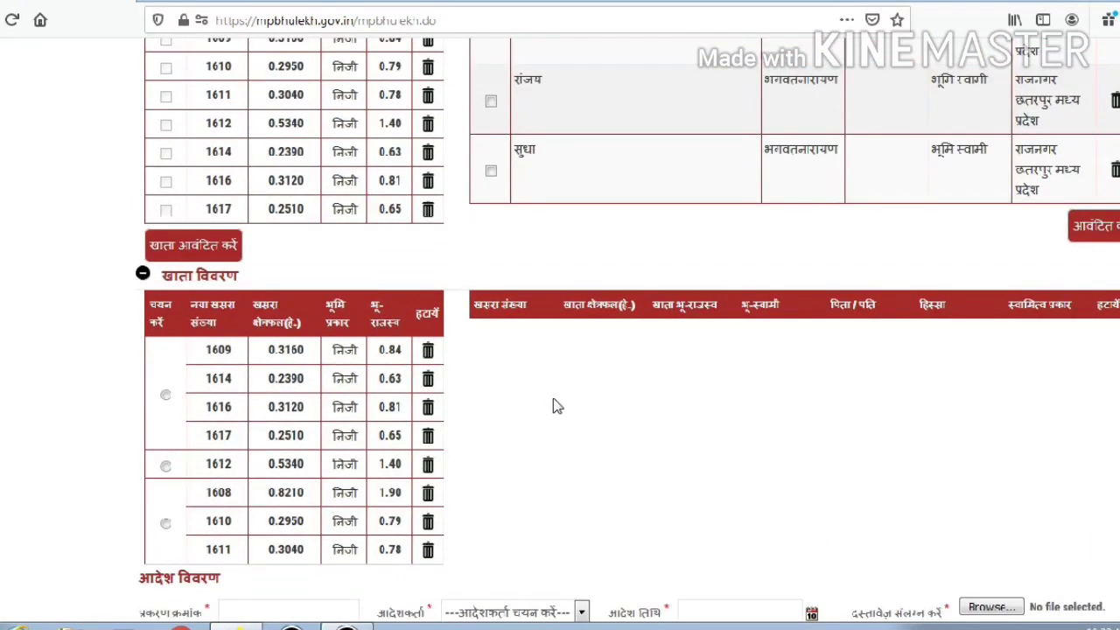
scroll(553, 406, "up", 2)
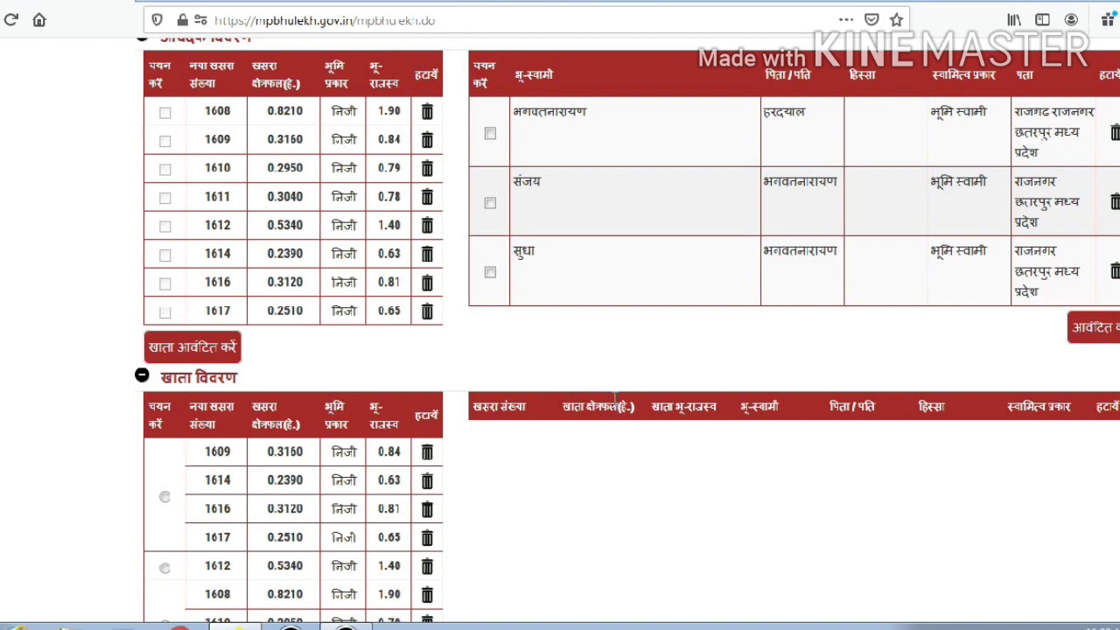
scroll(619, 400, "down", 1)
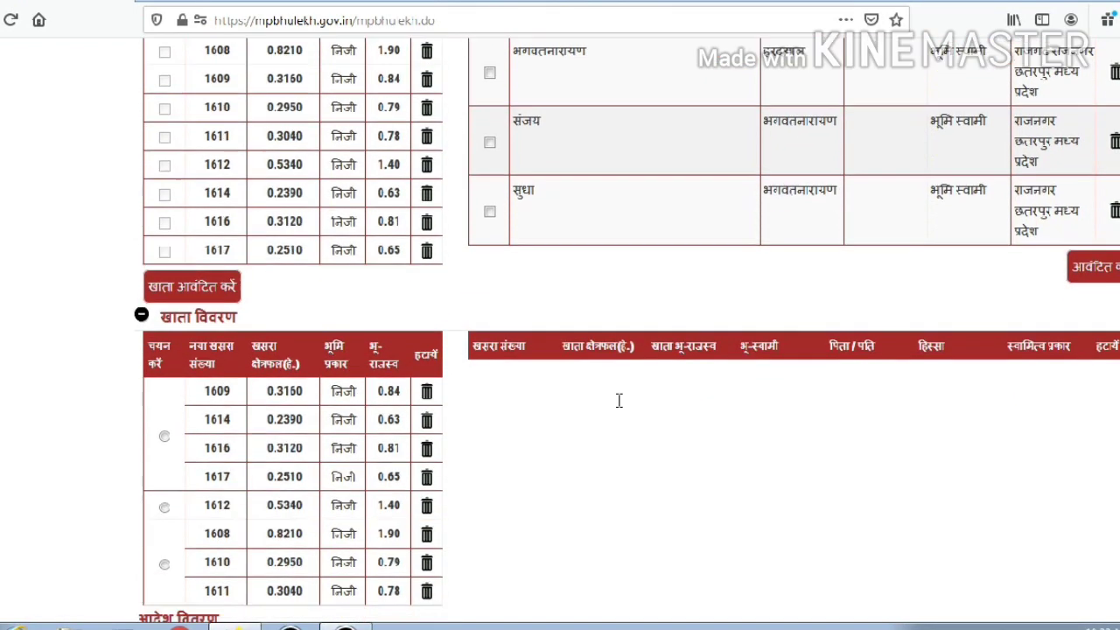
scroll(619, 401, "down", 1)
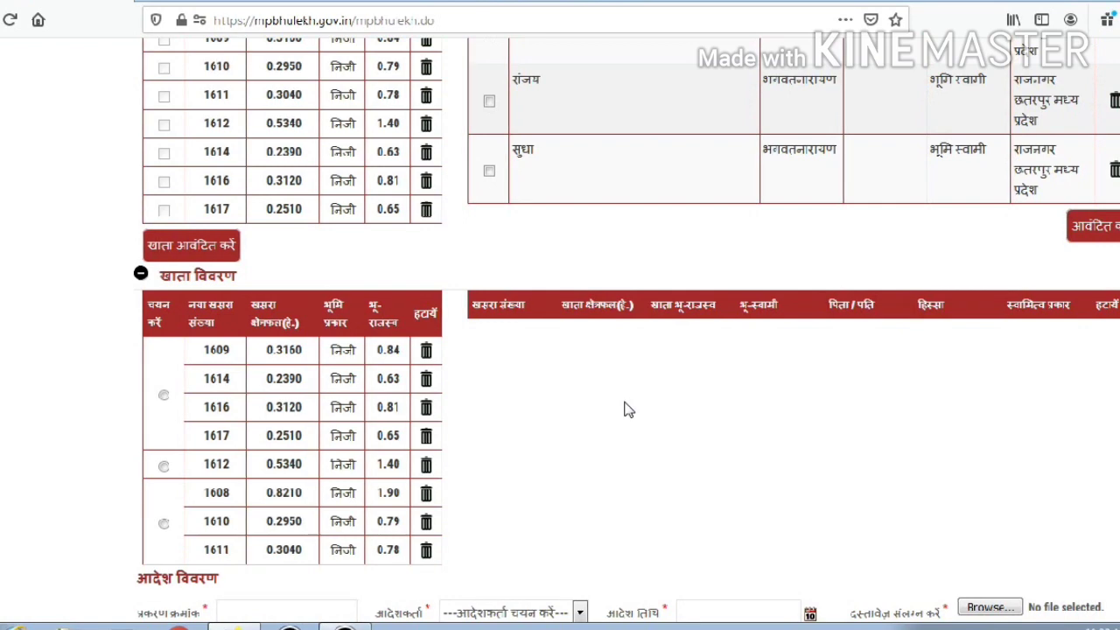
scroll(627, 405, "up", 2)
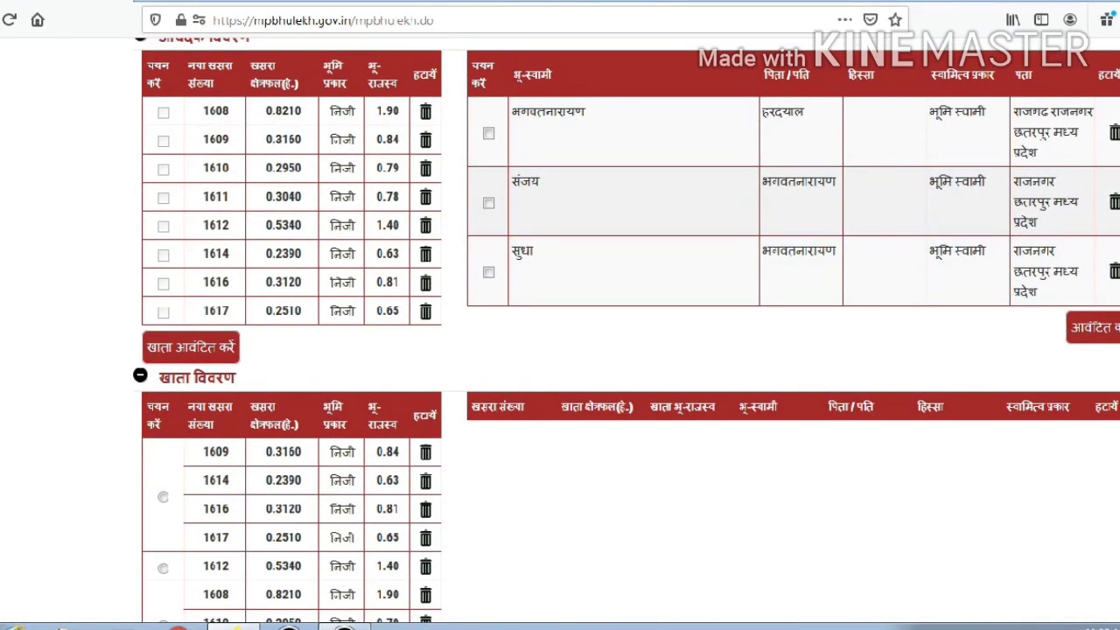
scroll(372, 395, "down", 2)
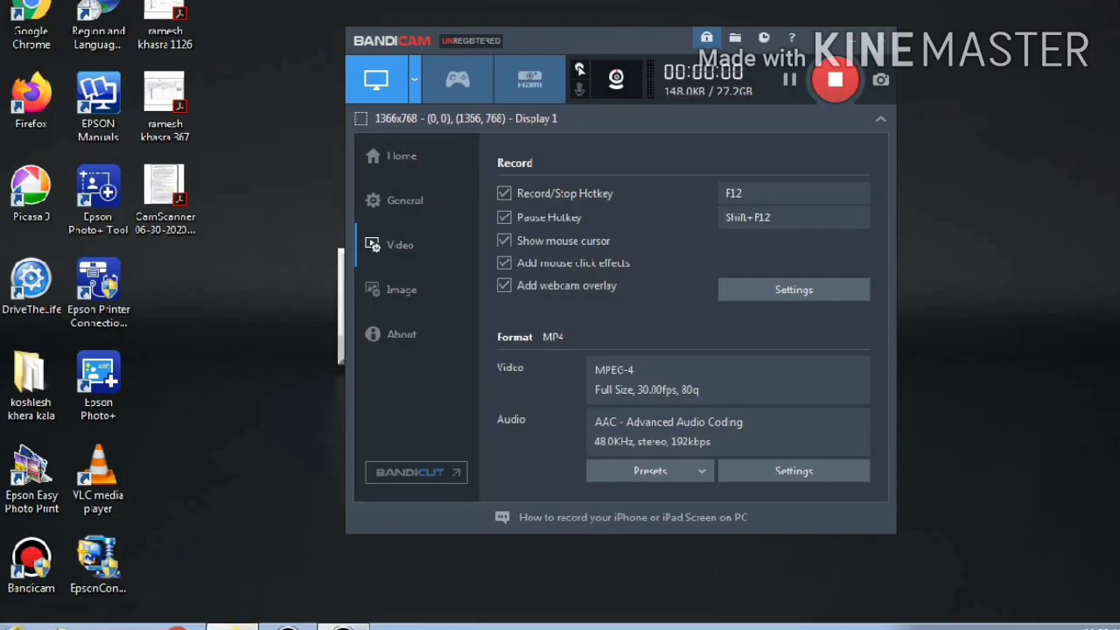
Return to the browser's partition form and allot the khasra 1612 khata to the first listed landowner with a share of 1
left_click(232, 627)
scroll(323, 446, "down", 3)
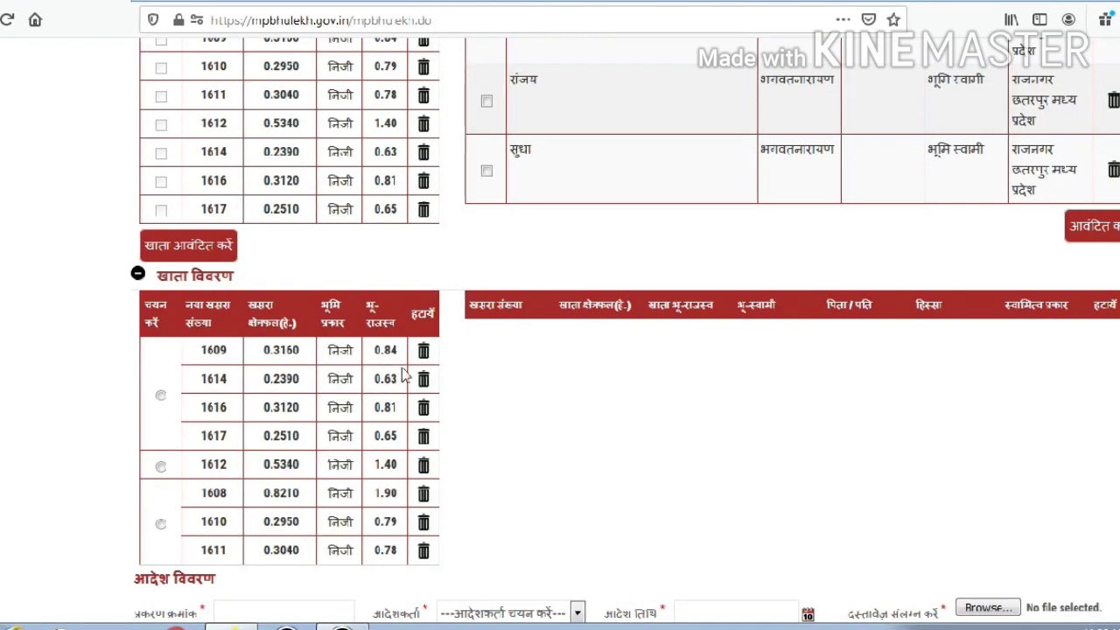
scroll(448, 379, "up", 1)
scroll(476, 401, "down", 1)
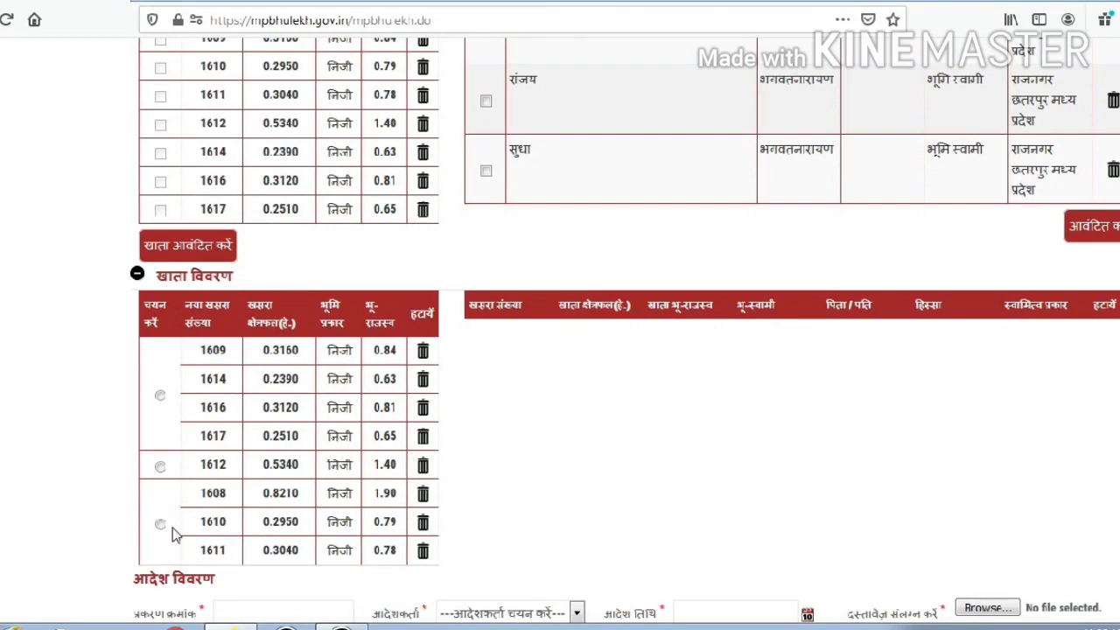
left_click(160, 468)
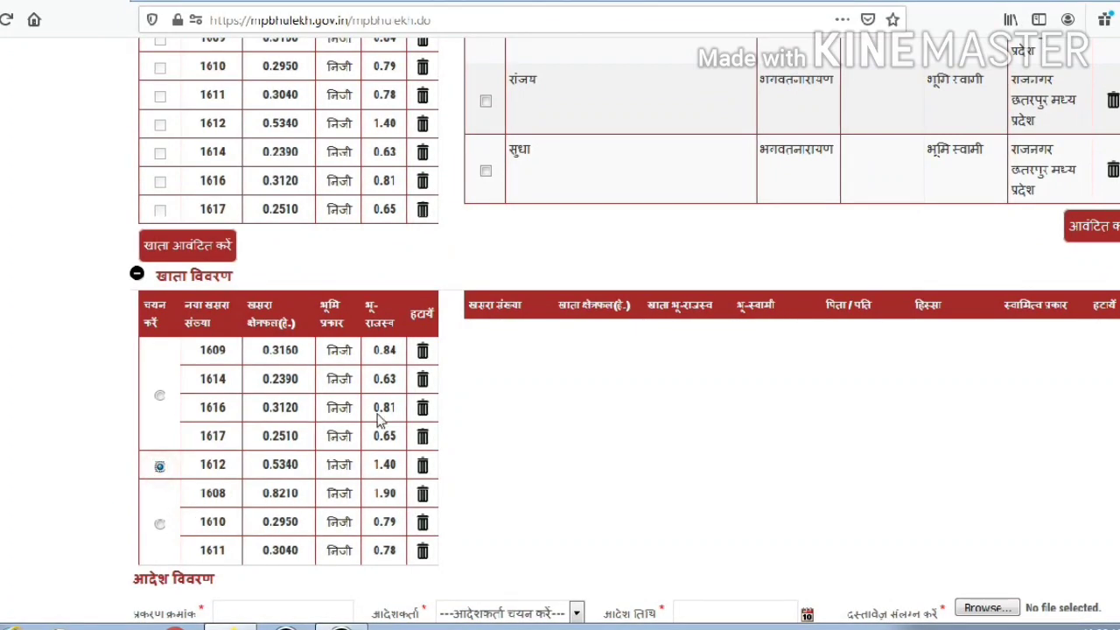
scroll(481, 192, "up", 1)
left_click(485, 134)
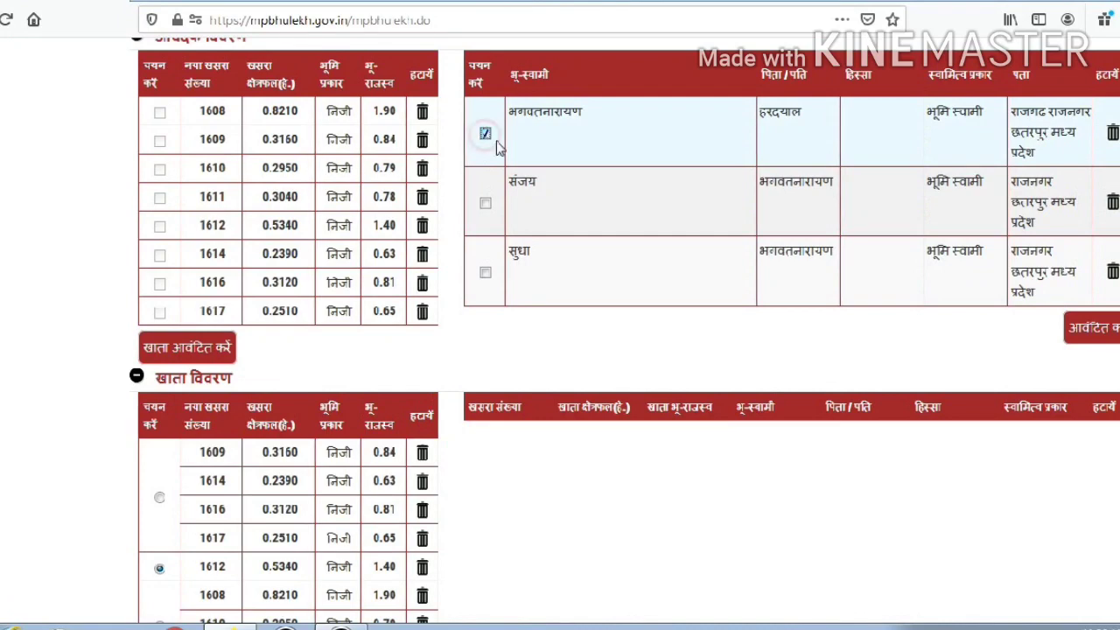
left_click(1114, 325)
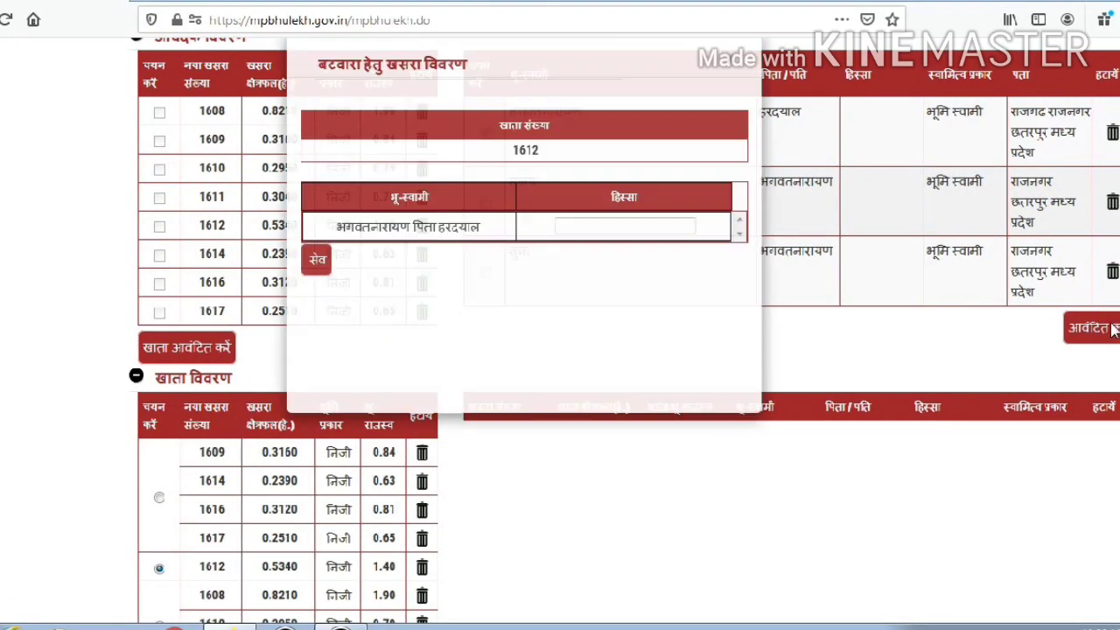
left_click(643, 256)
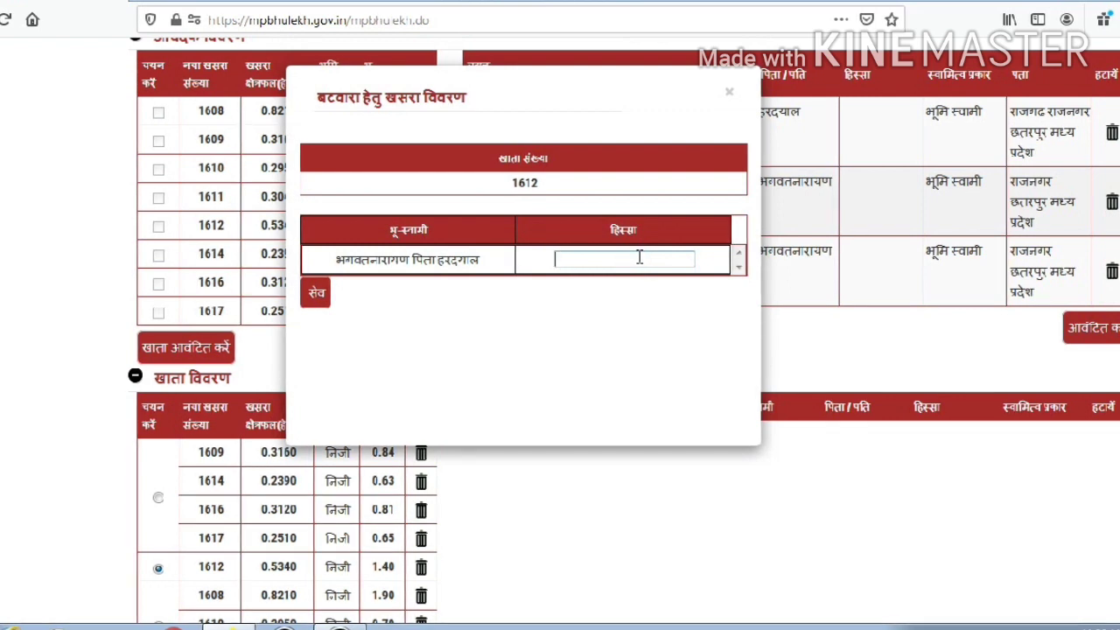
type("1")
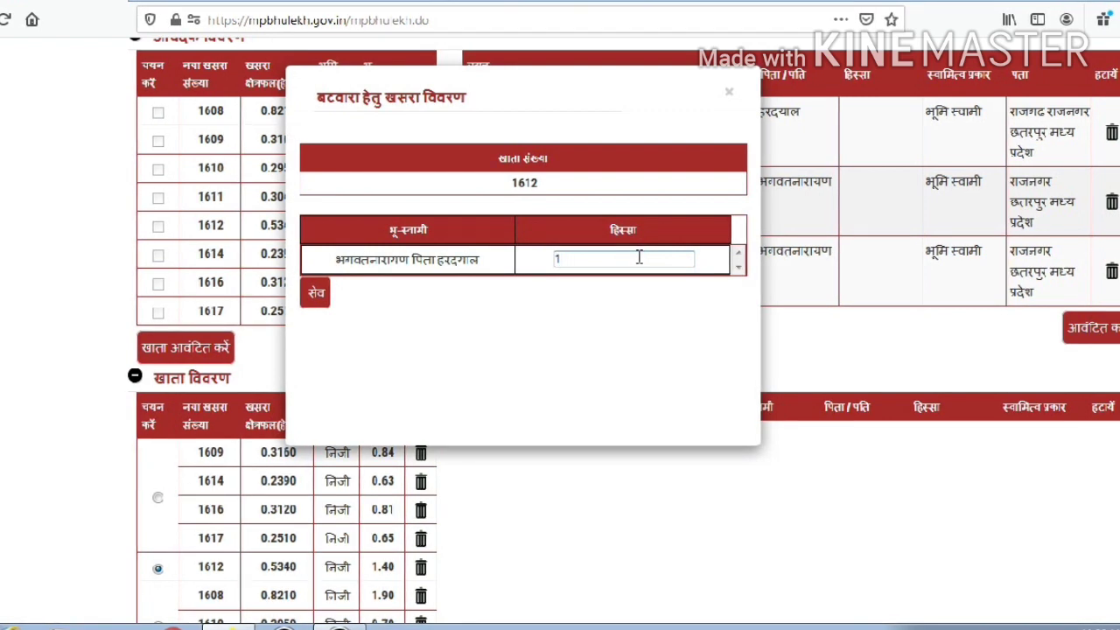
left_click(310, 298)
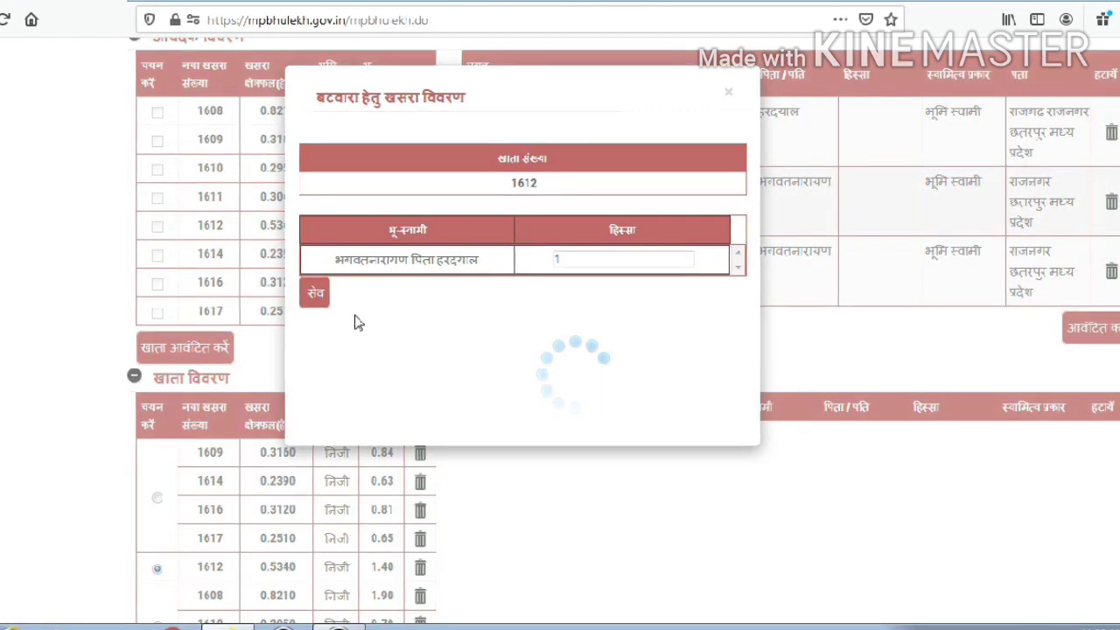
Allot the khata holding khasras 1609, 1614, 1616 and 1617 to the second listed landowner with a share of 1
scroll(490, 355, "down", 4)
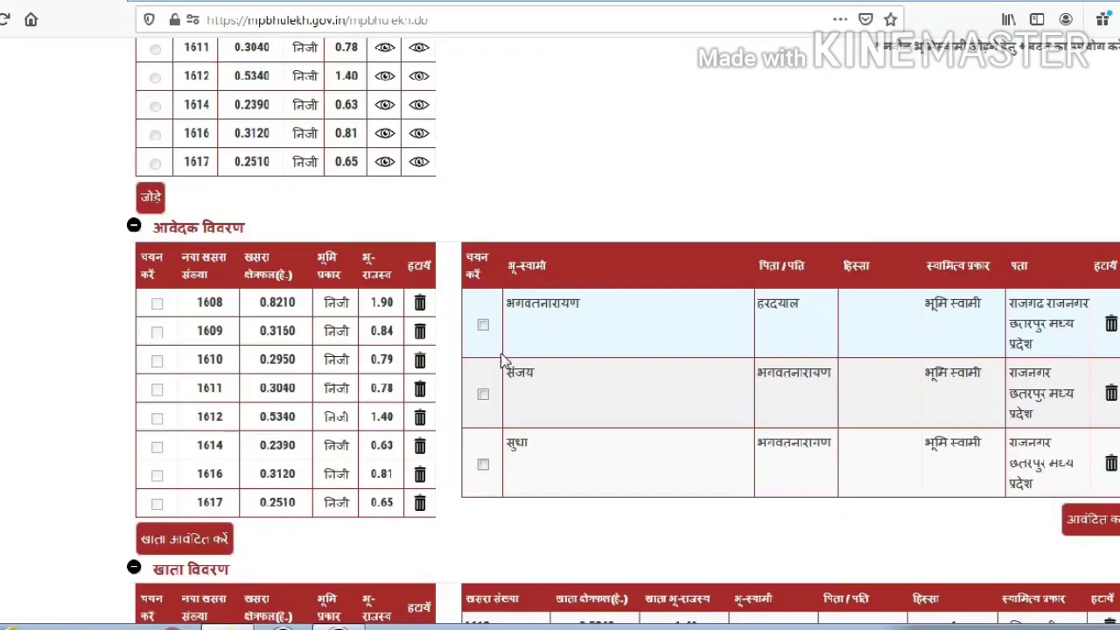
scroll(563, 358, "down", 3)
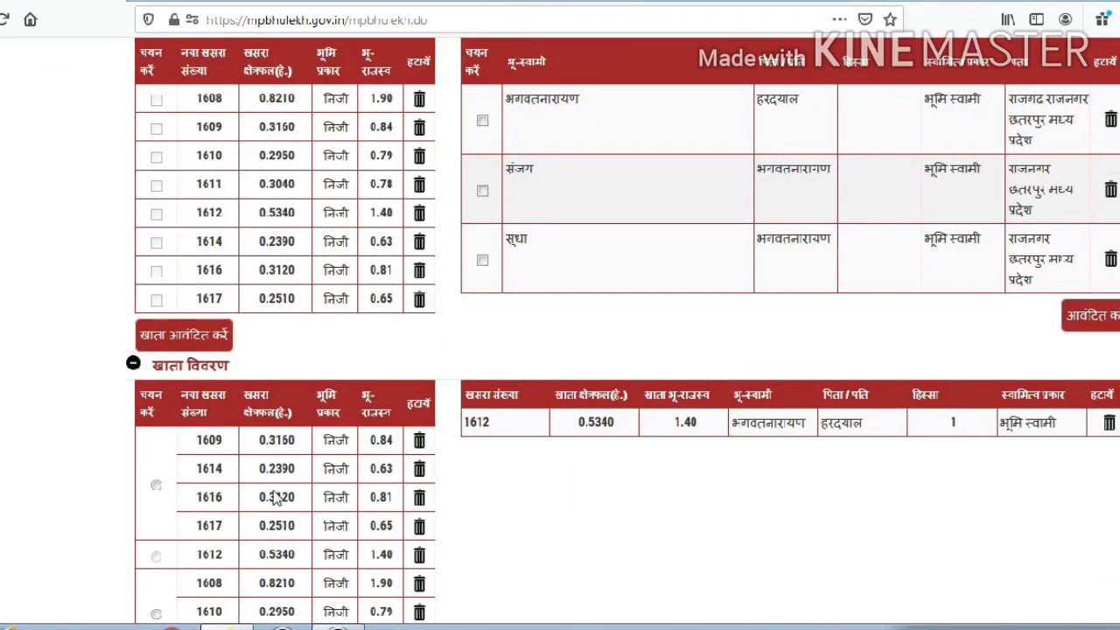
left_click(155, 486)
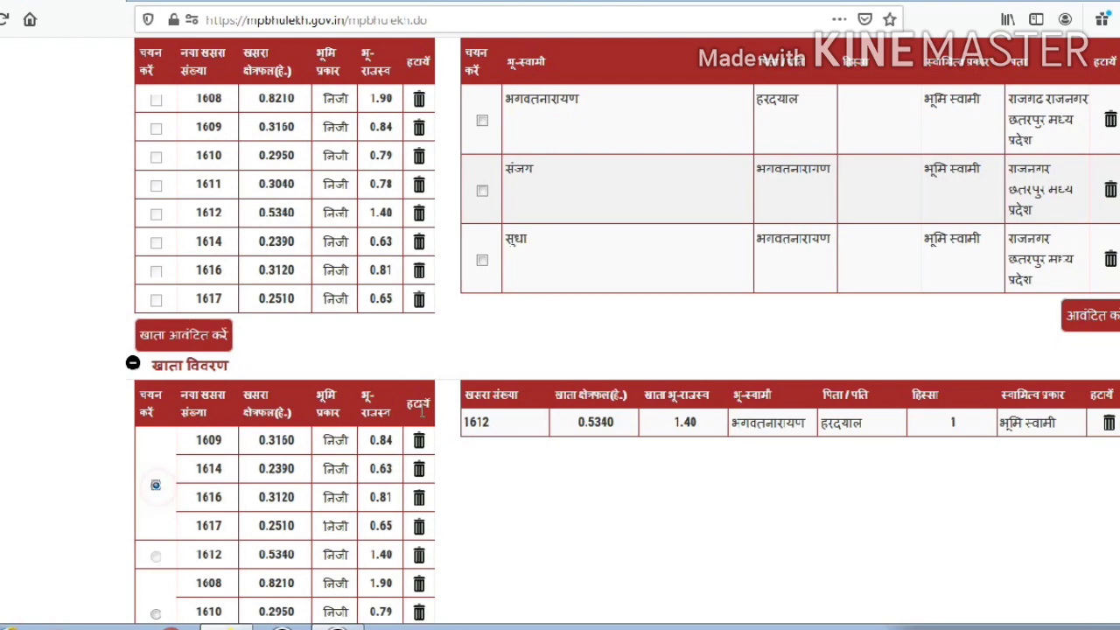
scroll(493, 300, "up", 2)
left_click(482, 292)
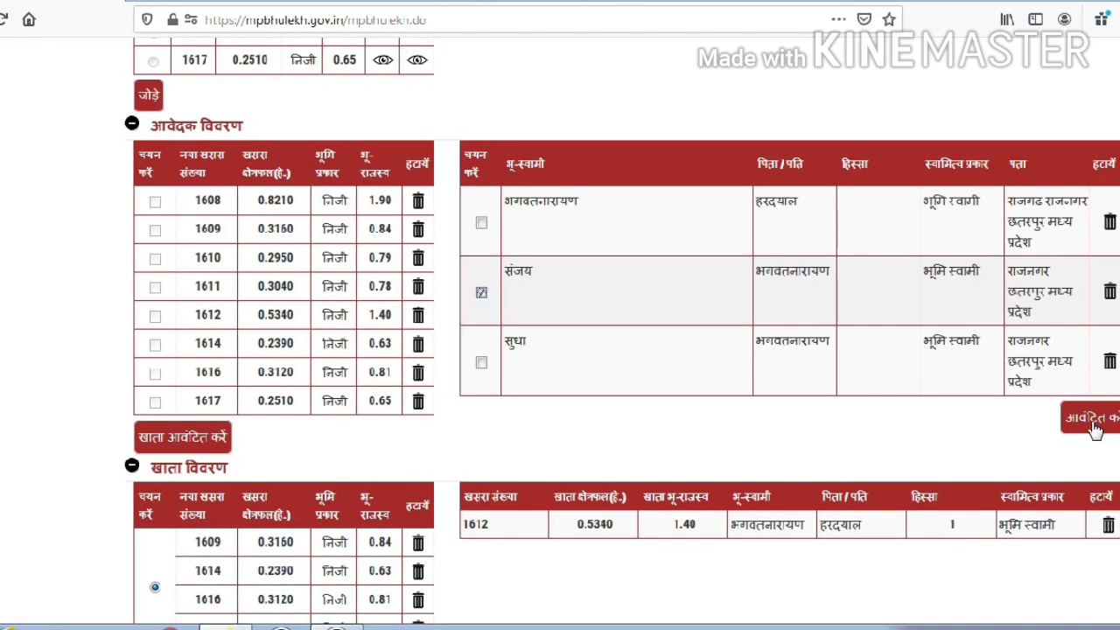
scroll(1093, 427, "down", 2)
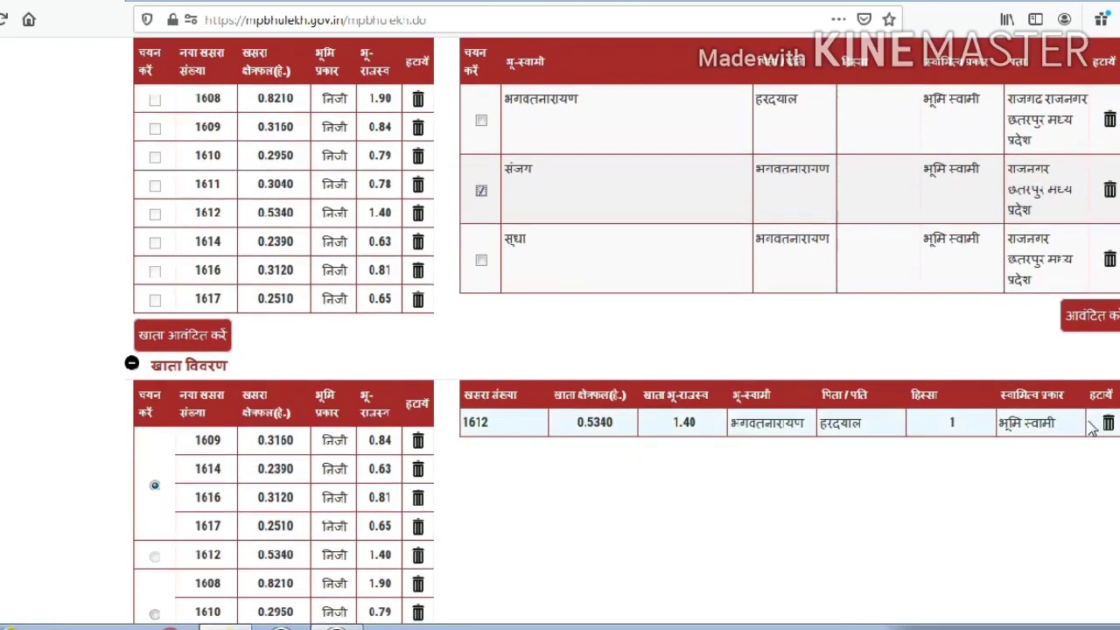
left_click(1092, 317)
left_click(588, 259)
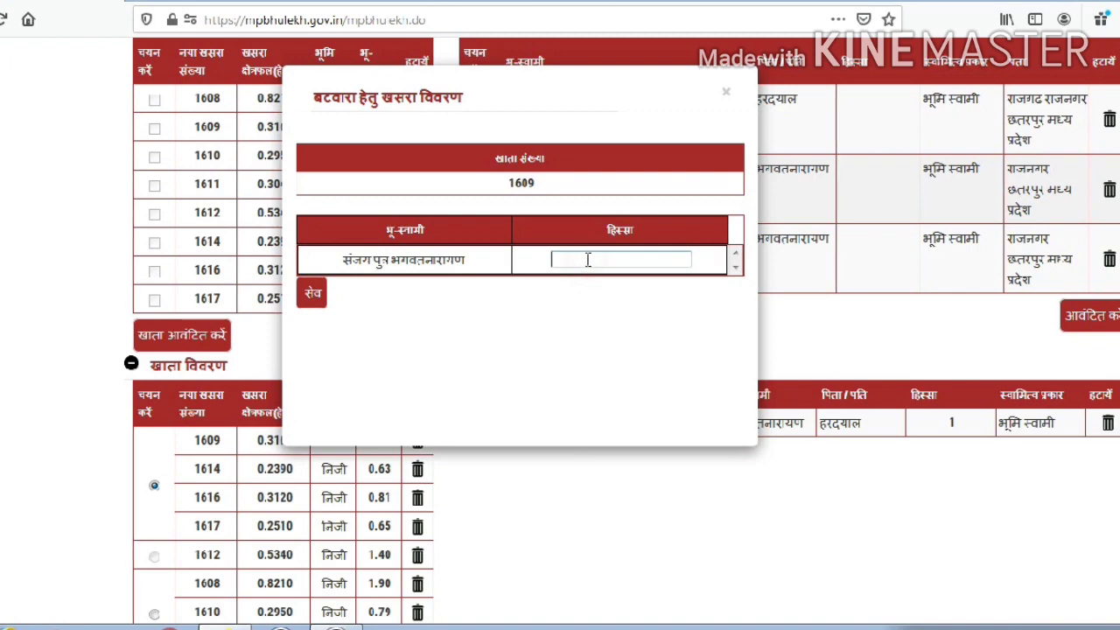
type("1")
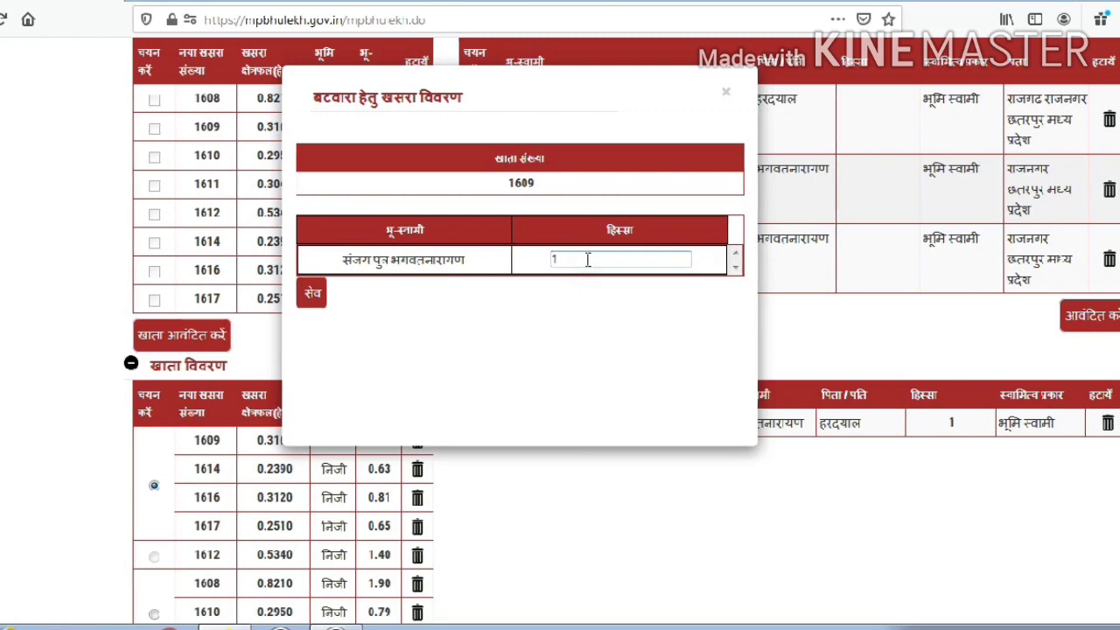
left_click(313, 297)
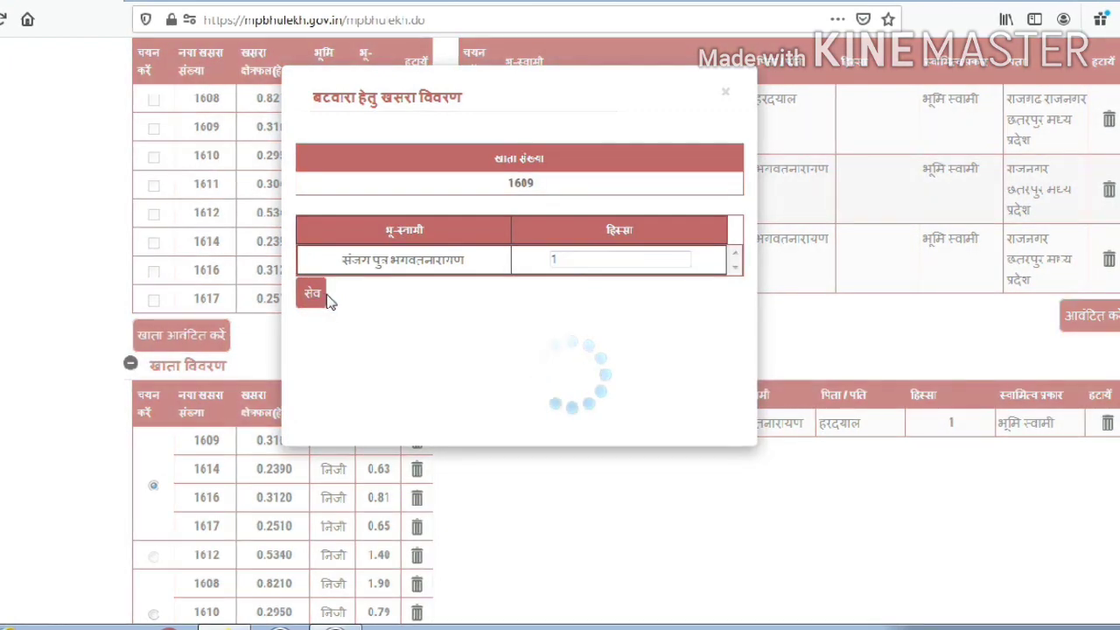
Allot the khata holding khasras 1608, 1610 and 1611 to the third listed landowner with a share of 1
scroll(481, 336, "down", 3)
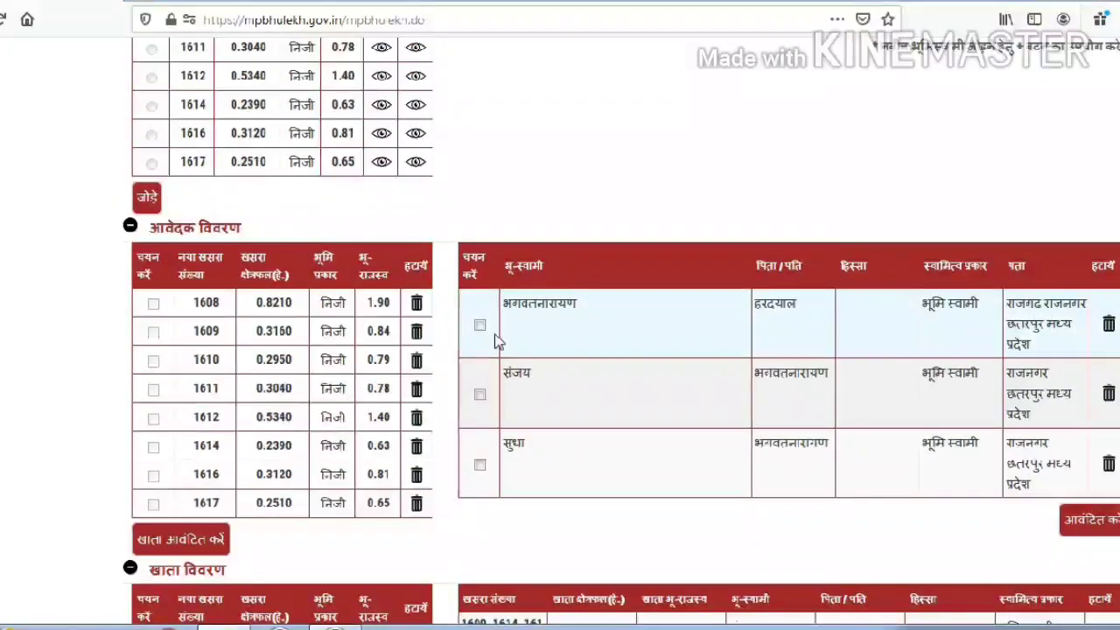
scroll(496, 341, "down", 3)
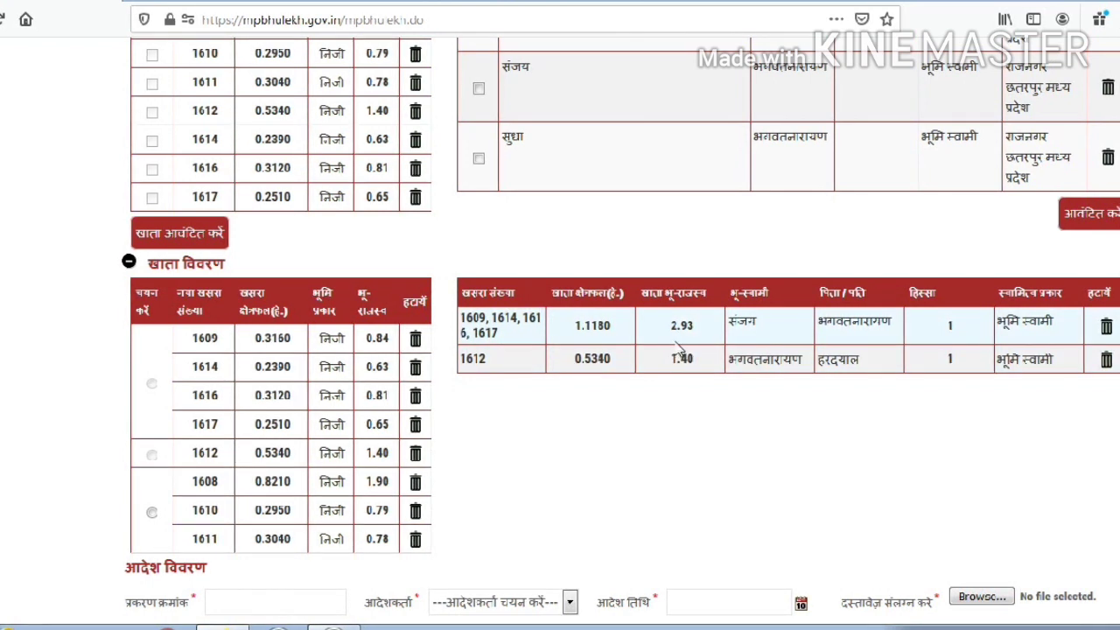
left_click(151, 513)
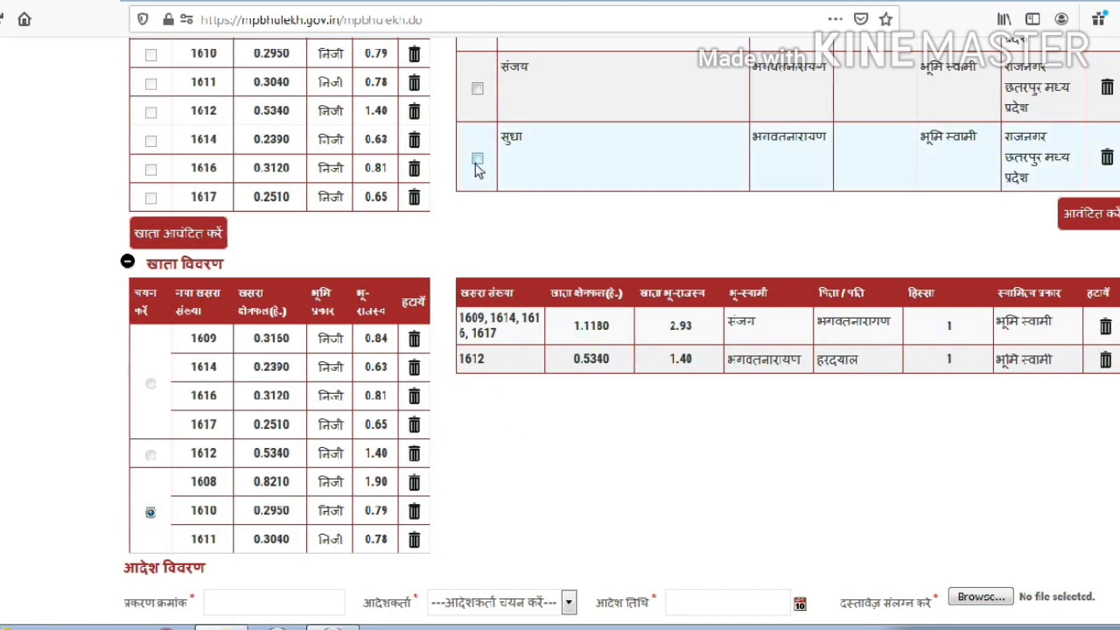
left_click(478, 160)
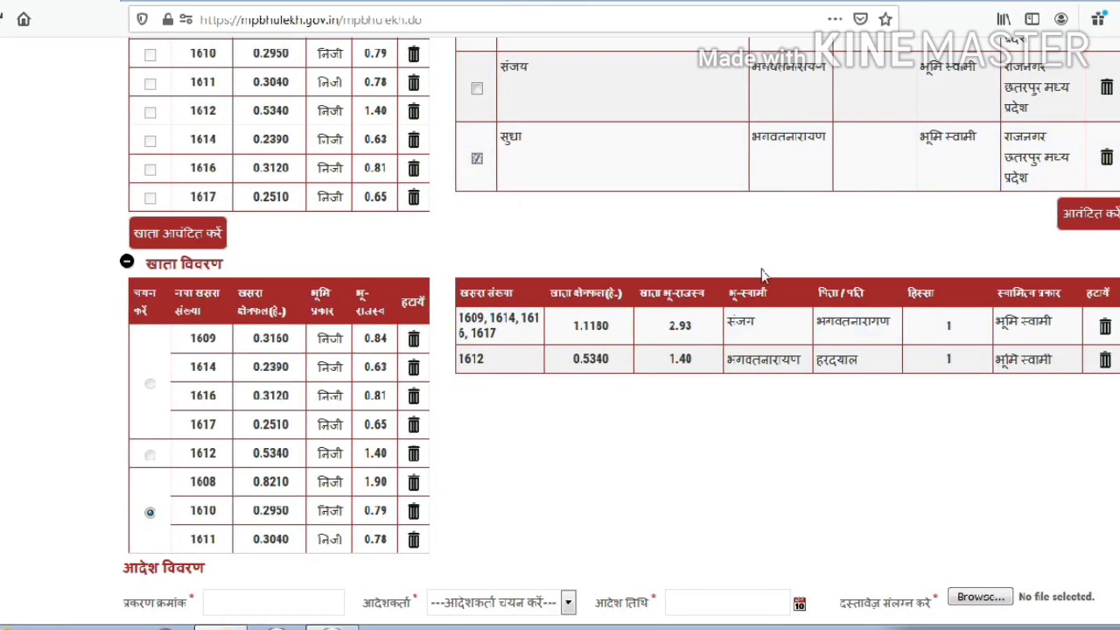
left_click(1082, 219)
left_click(638, 261)
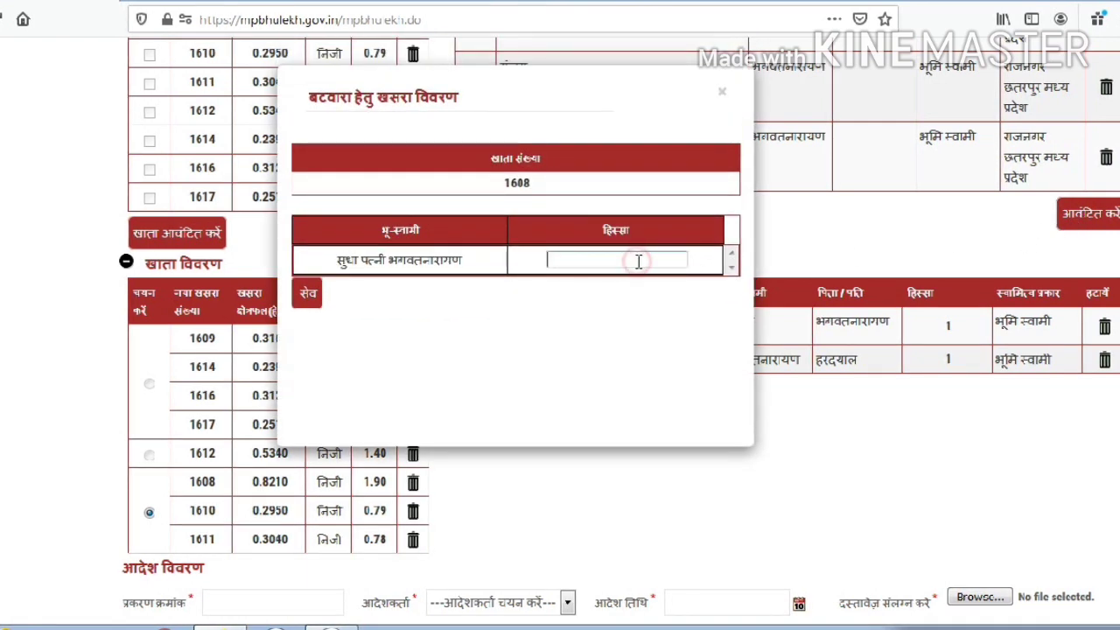
type("1")
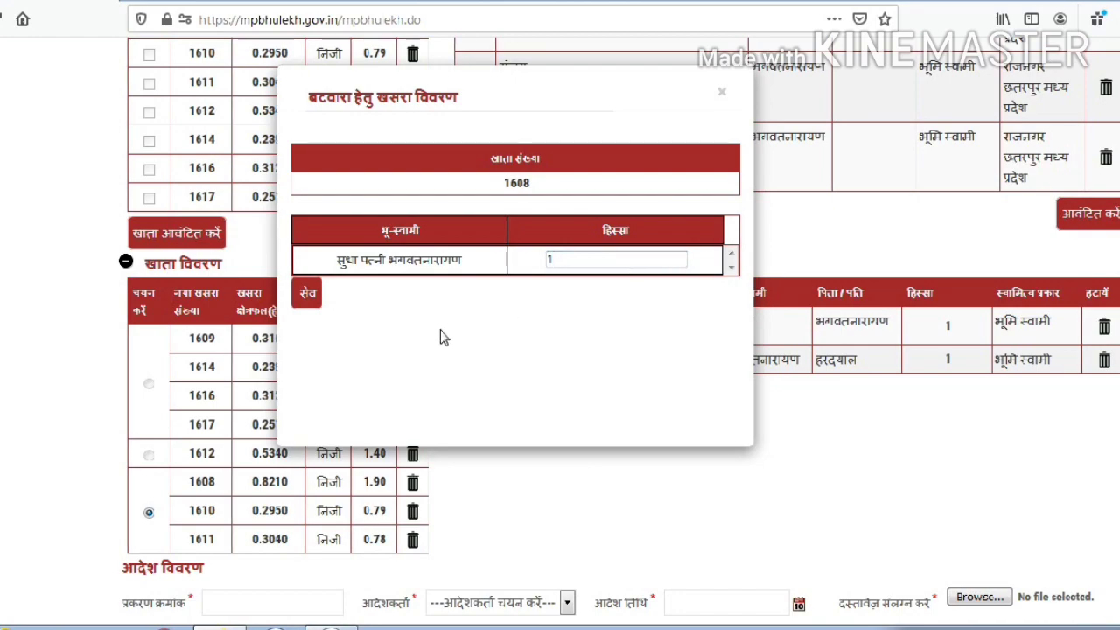
left_click(307, 296)
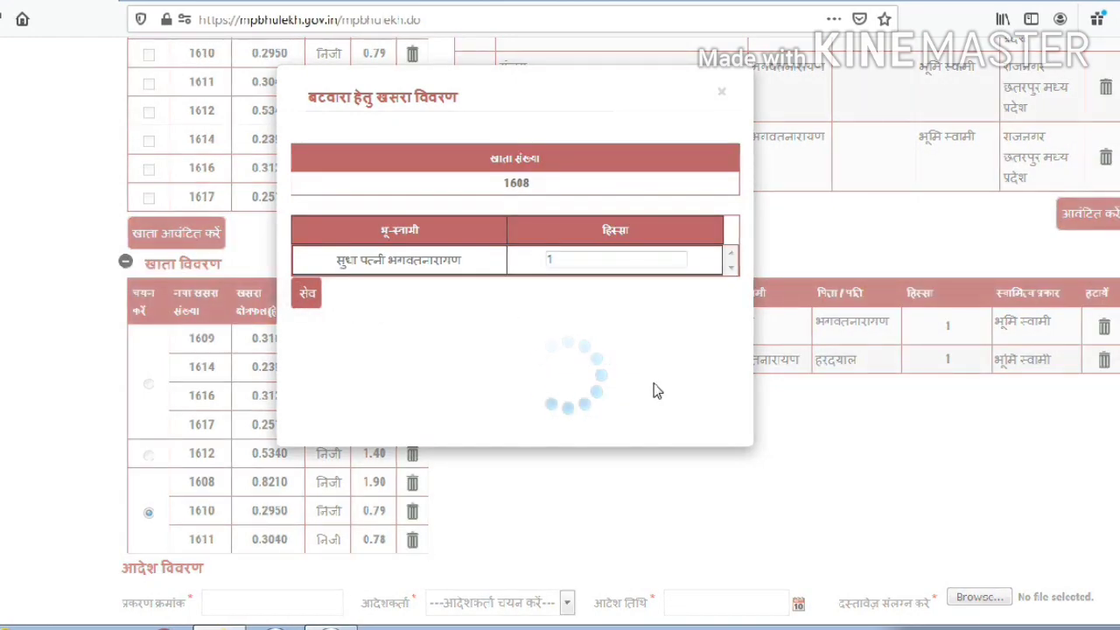
Set the order date in the order details to 13/03/2019
scroll(655, 387, "down", 3)
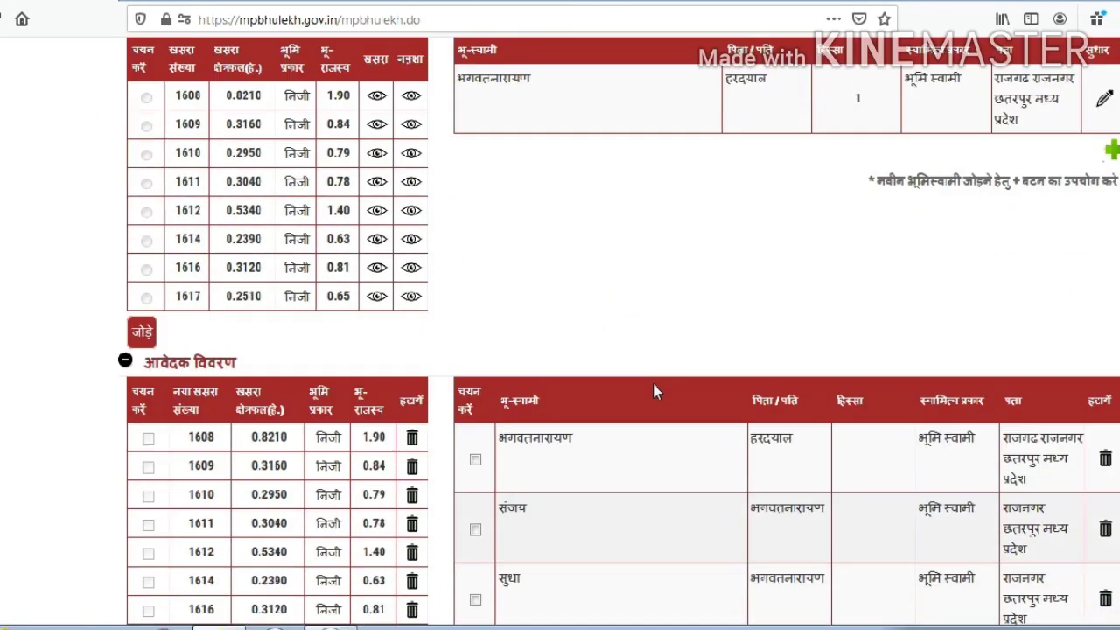
scroll(658, 392, "down", 3)
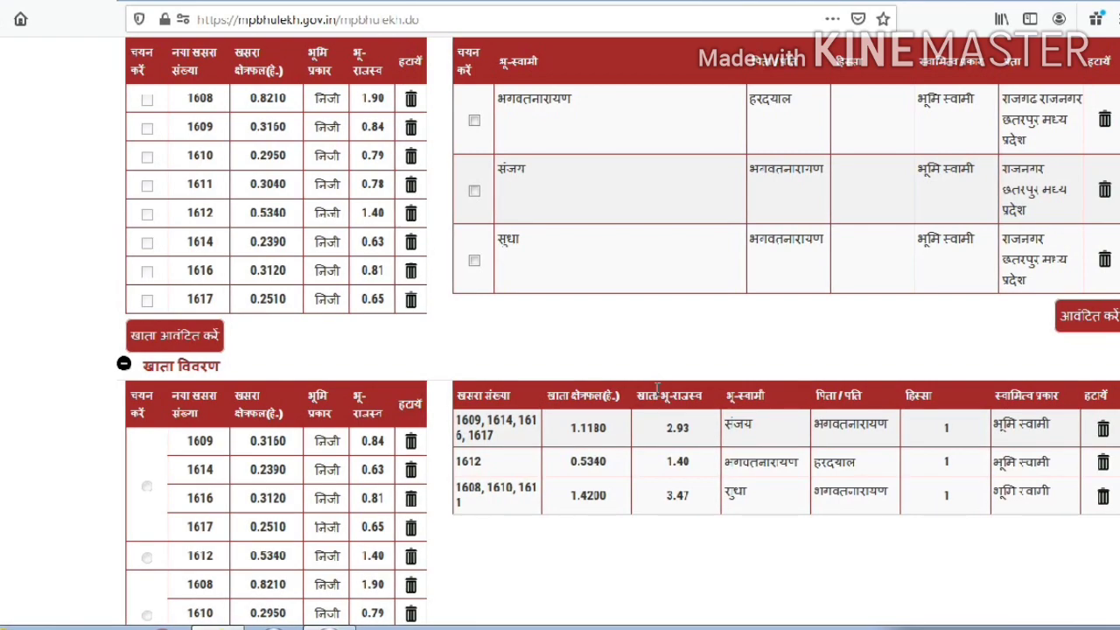
scroll(658, 388, "down", 2)
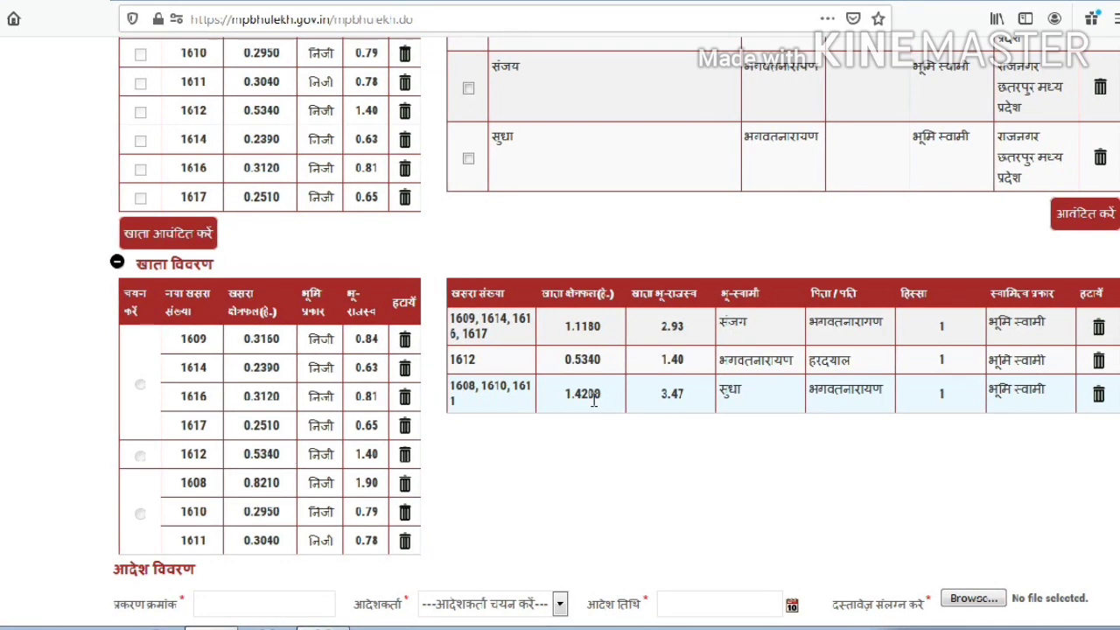
scroll(594, 411, "down", 2)
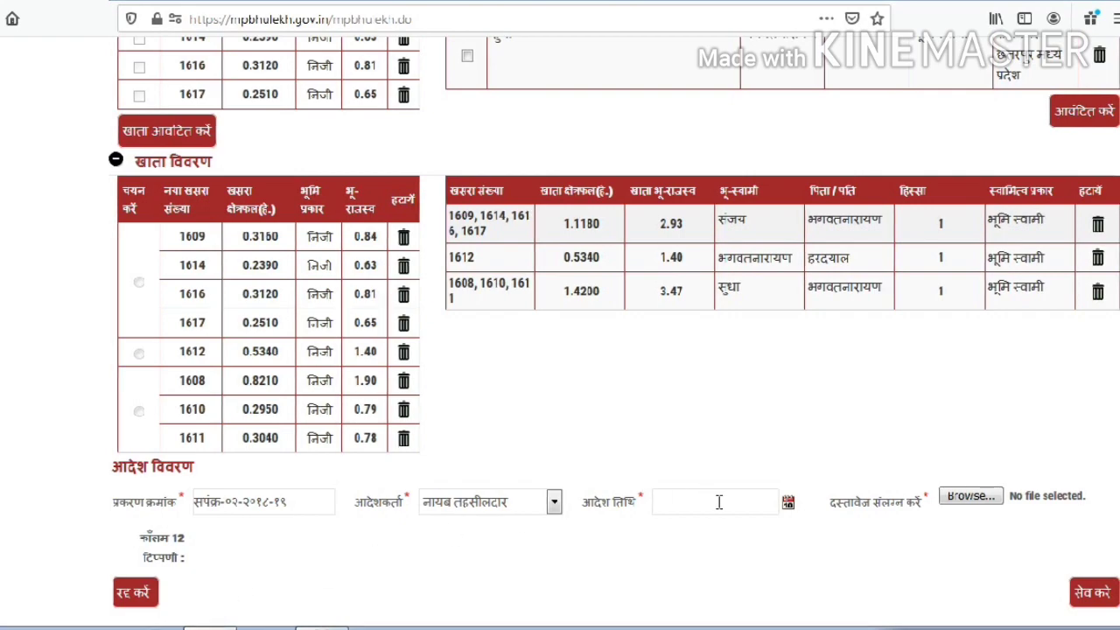
left_click(790, 504)
scroll(807, 339, "up", 5)
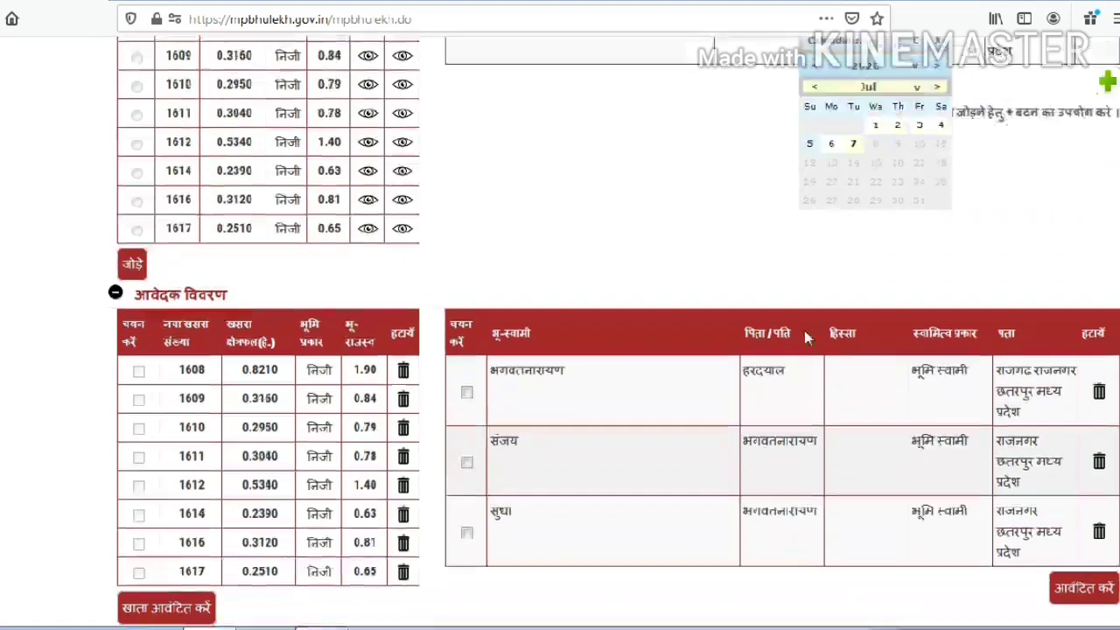
scroll(805, 334, "up", 3)
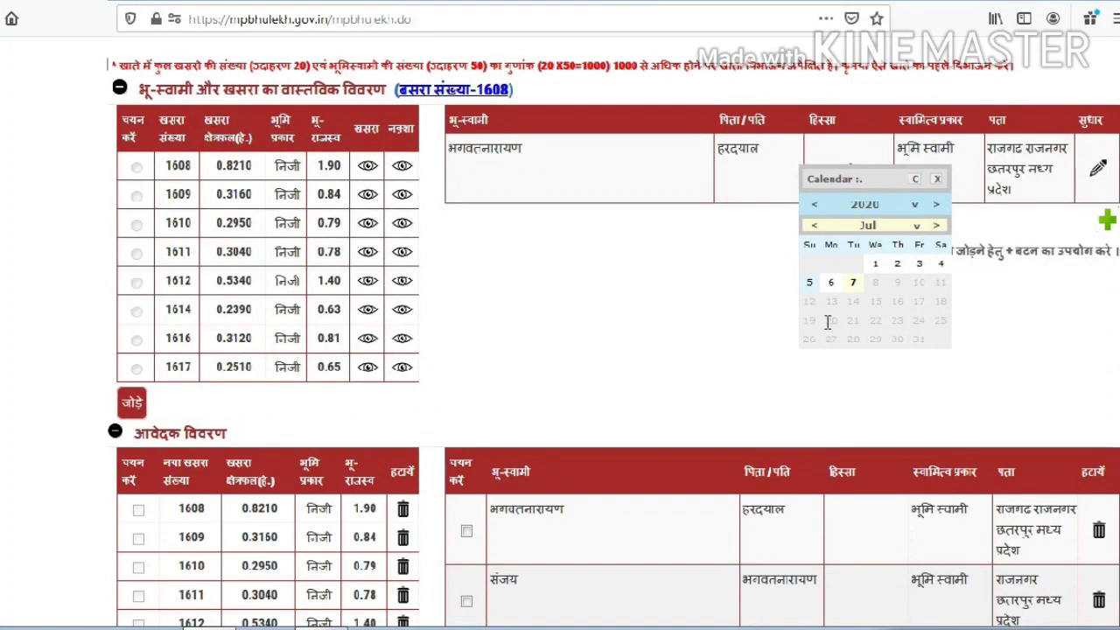
left_click(811, 204)
left_click(812, 205)
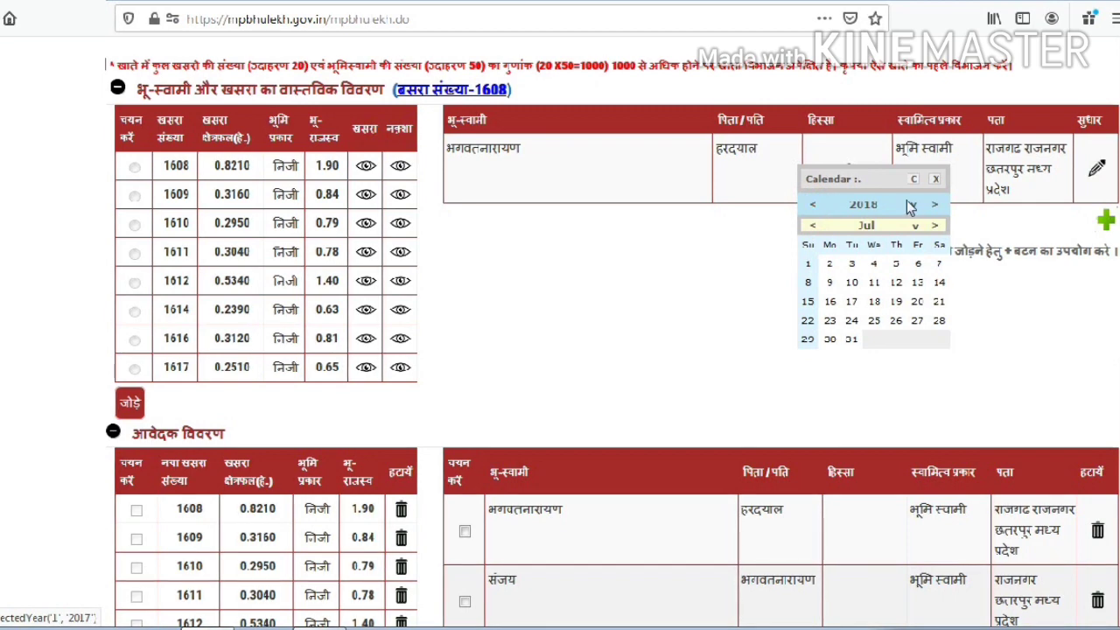
left_click(935, 207)
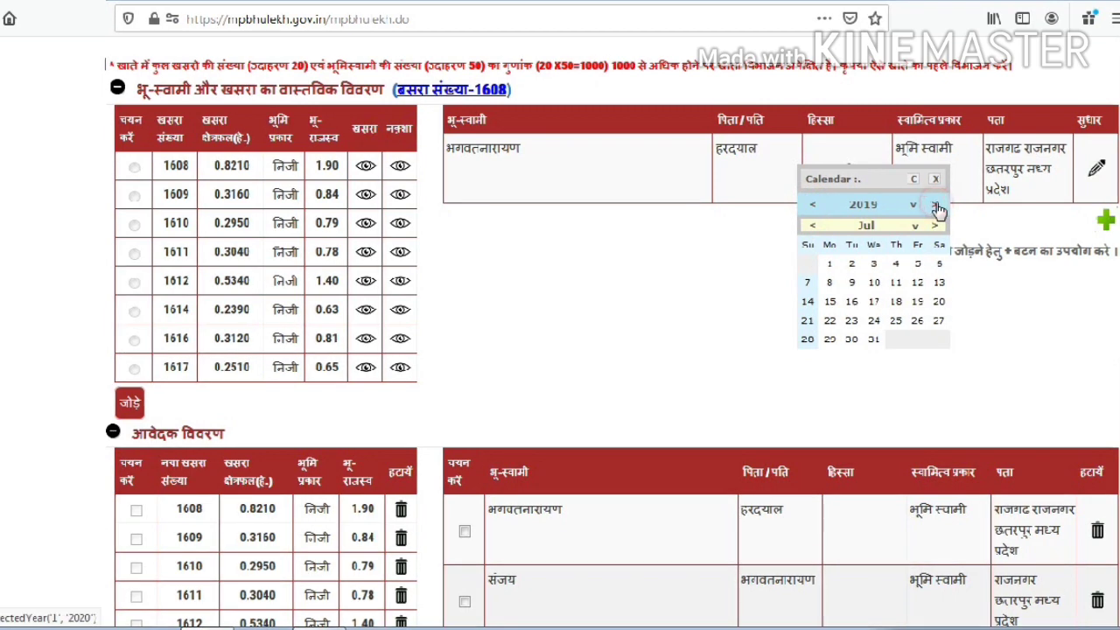
left_click(812, 227)
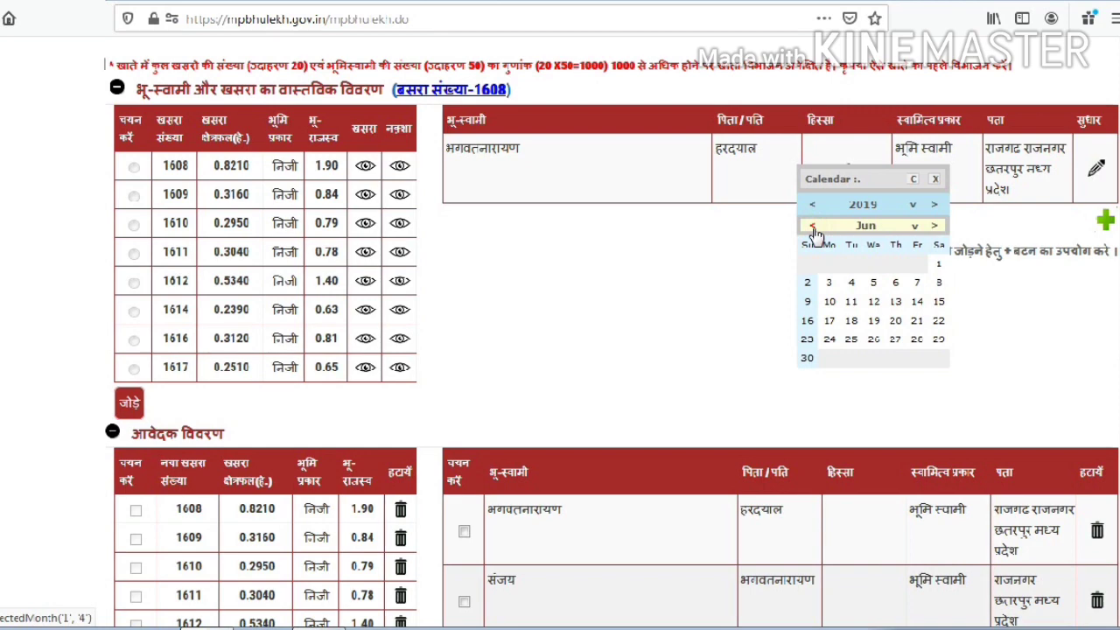
left_click(811, 228)
left_click(811, 227)
left_click(811, 227)
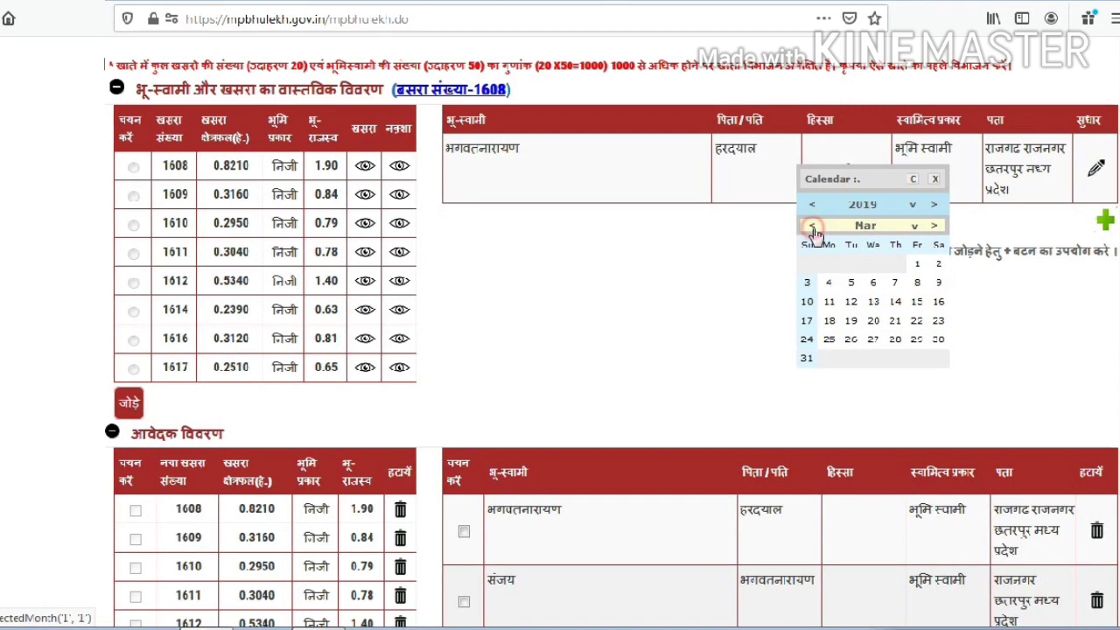
left_click(874, 301)
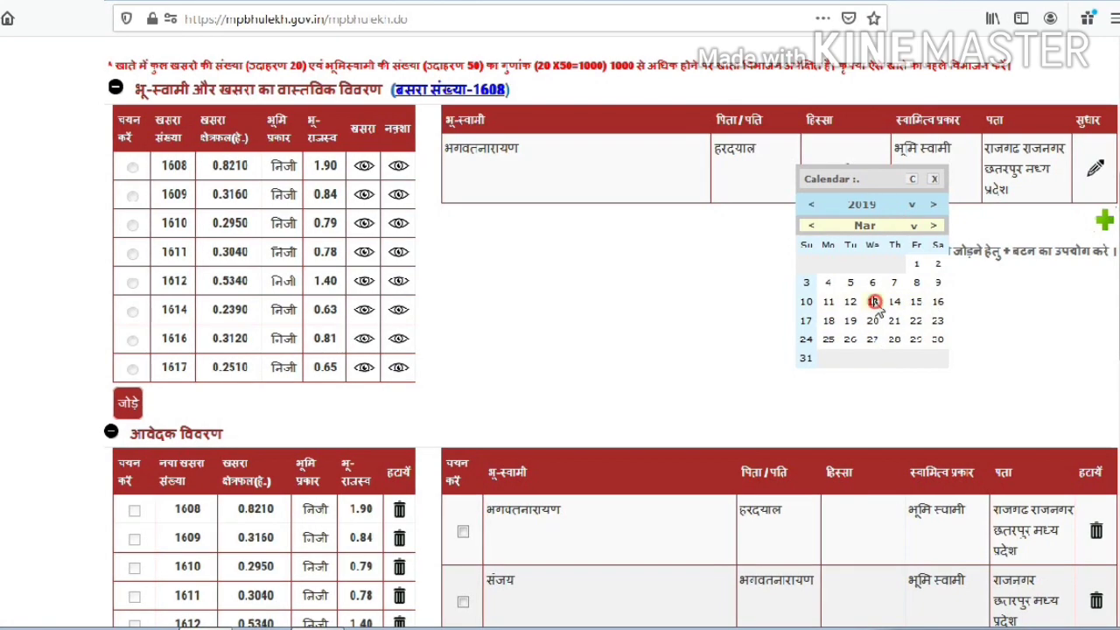
scroll(885, 392, "down", 5)
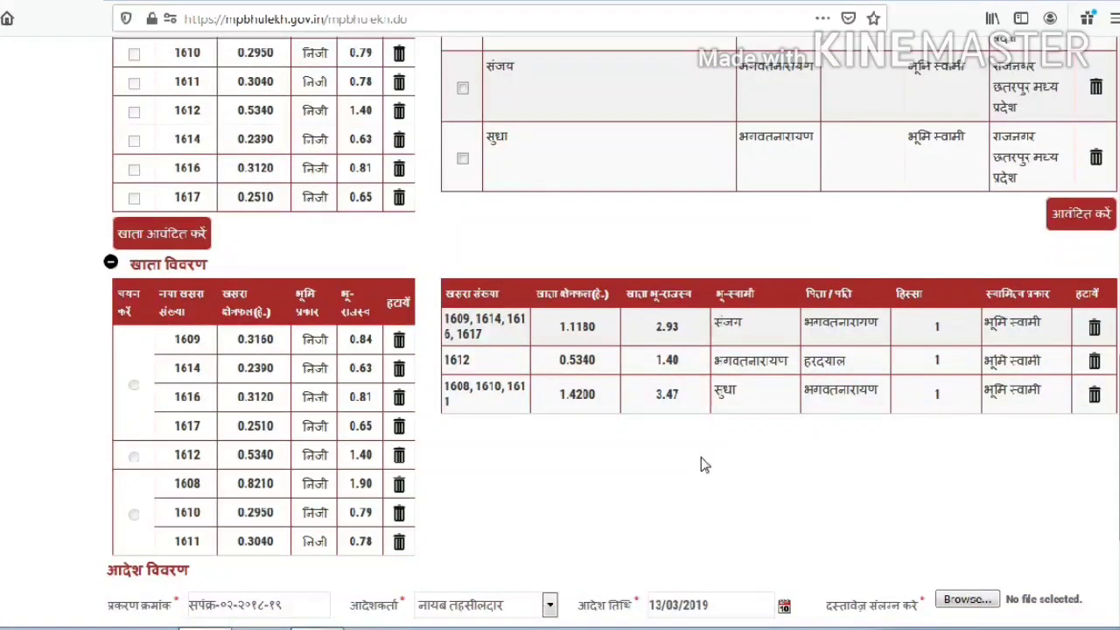
scroll(700, 457, "down", 1)
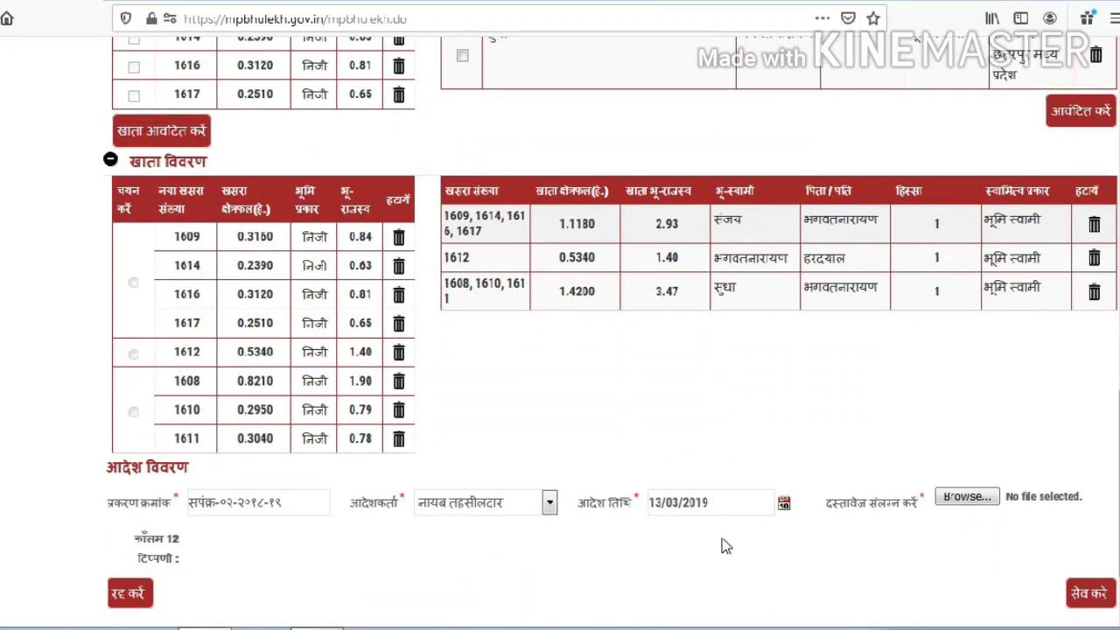